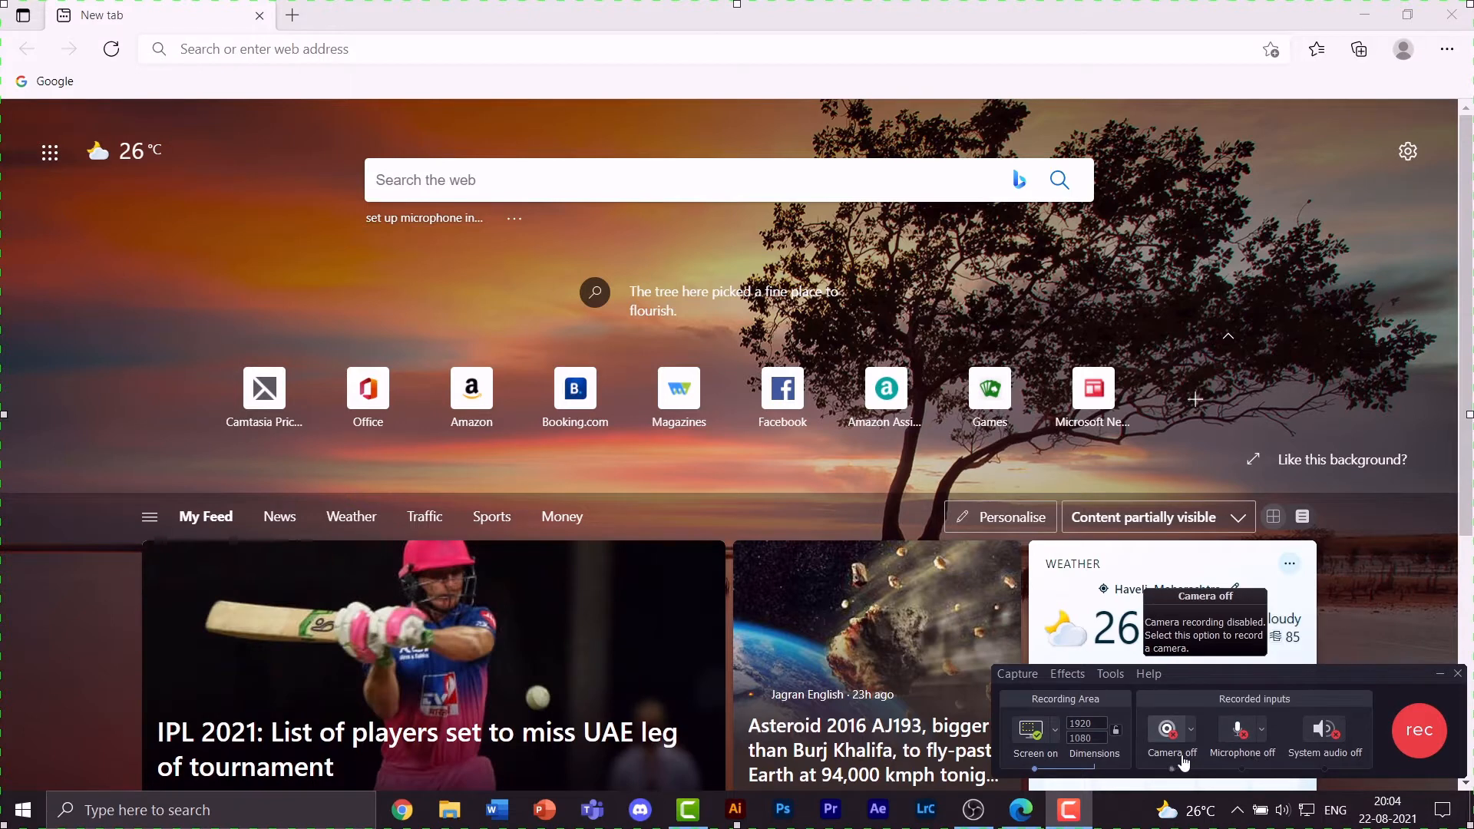
Step: Start recording the full screen without camera or audio, and open TechSmith's Camtasia pricing page in the browser
left_click(1422, 736)
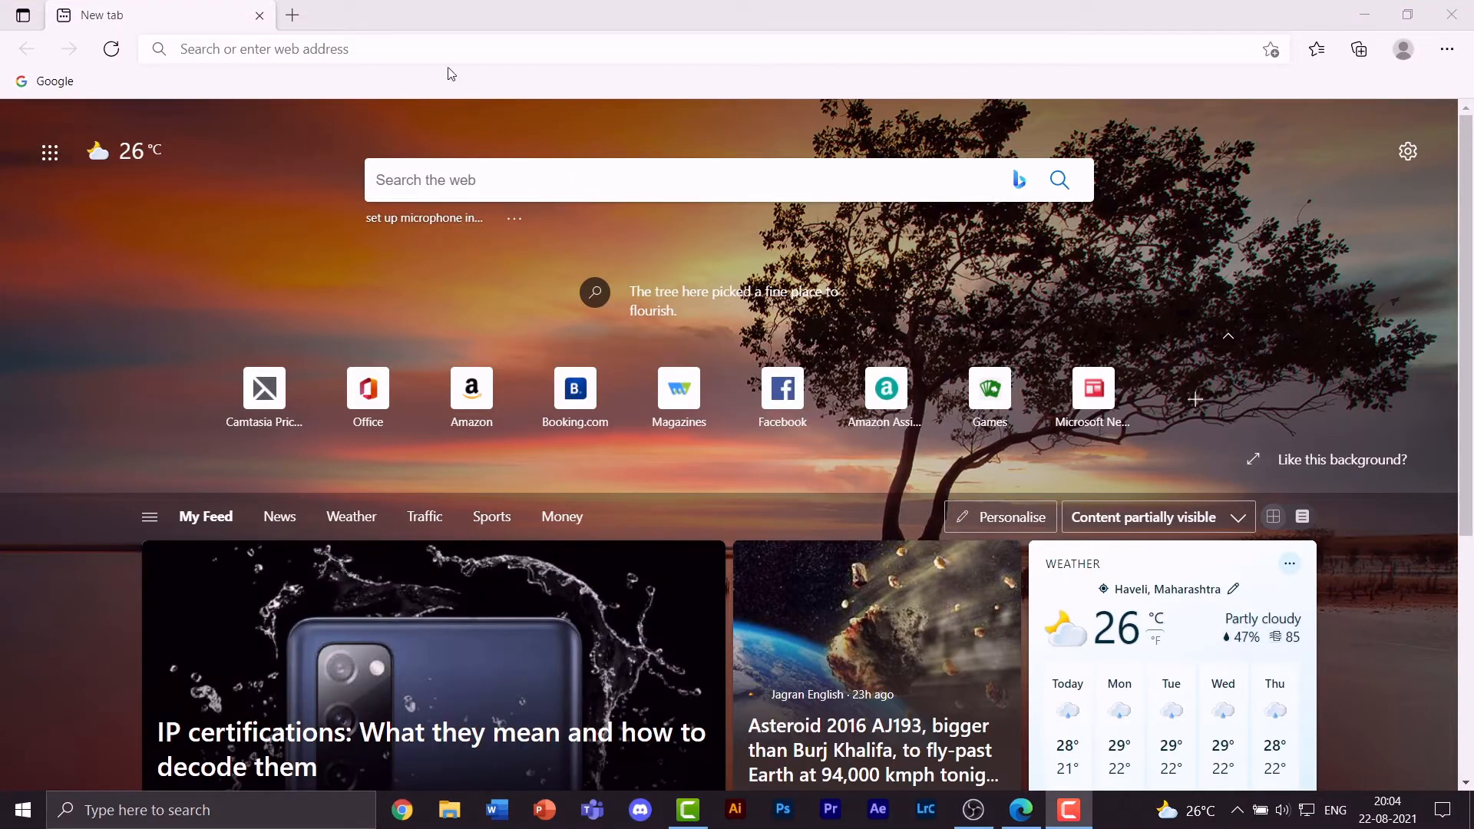
left_click(453, 48)
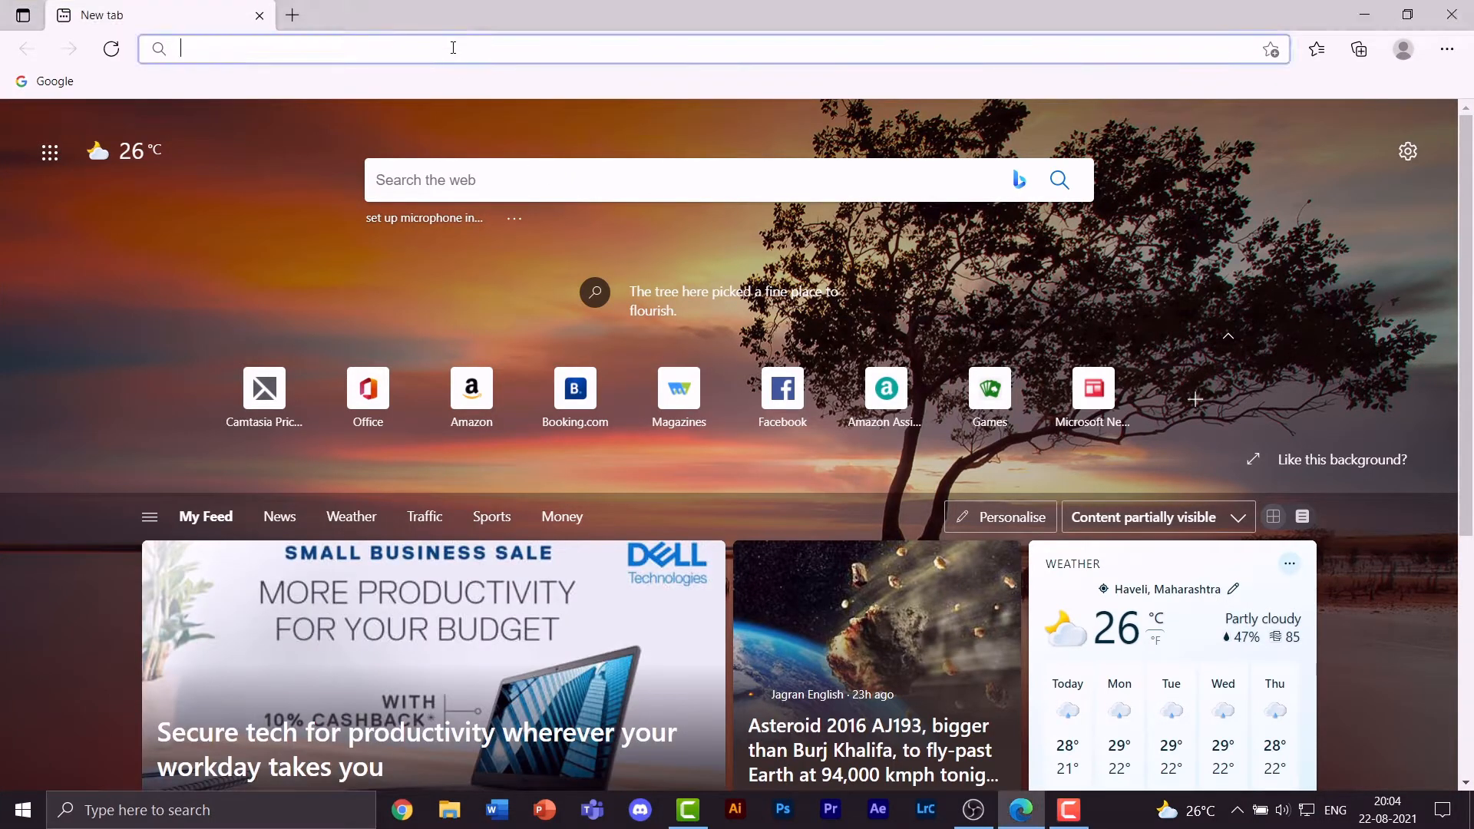
type("techsmith")
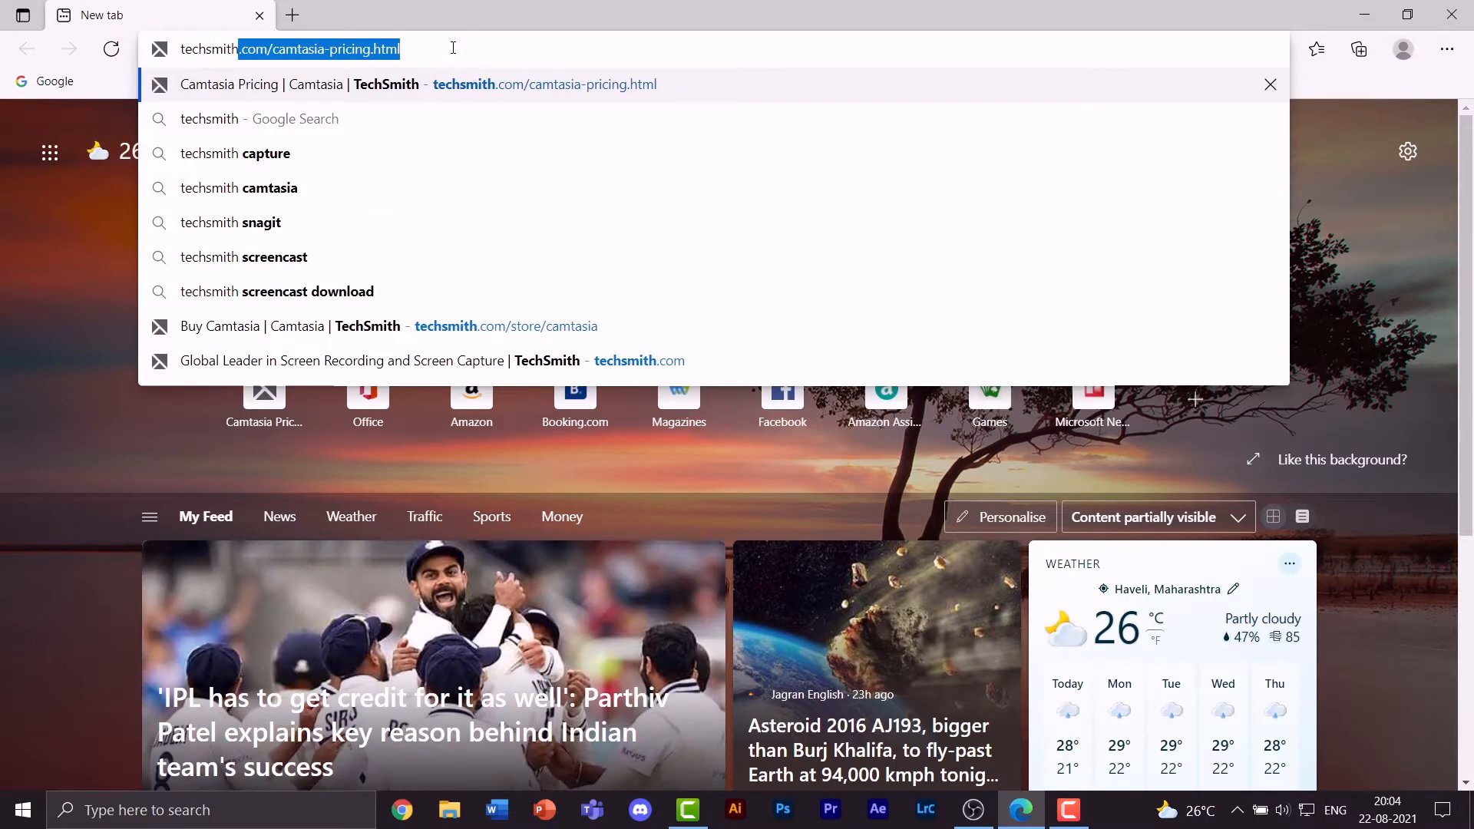
key("Return")
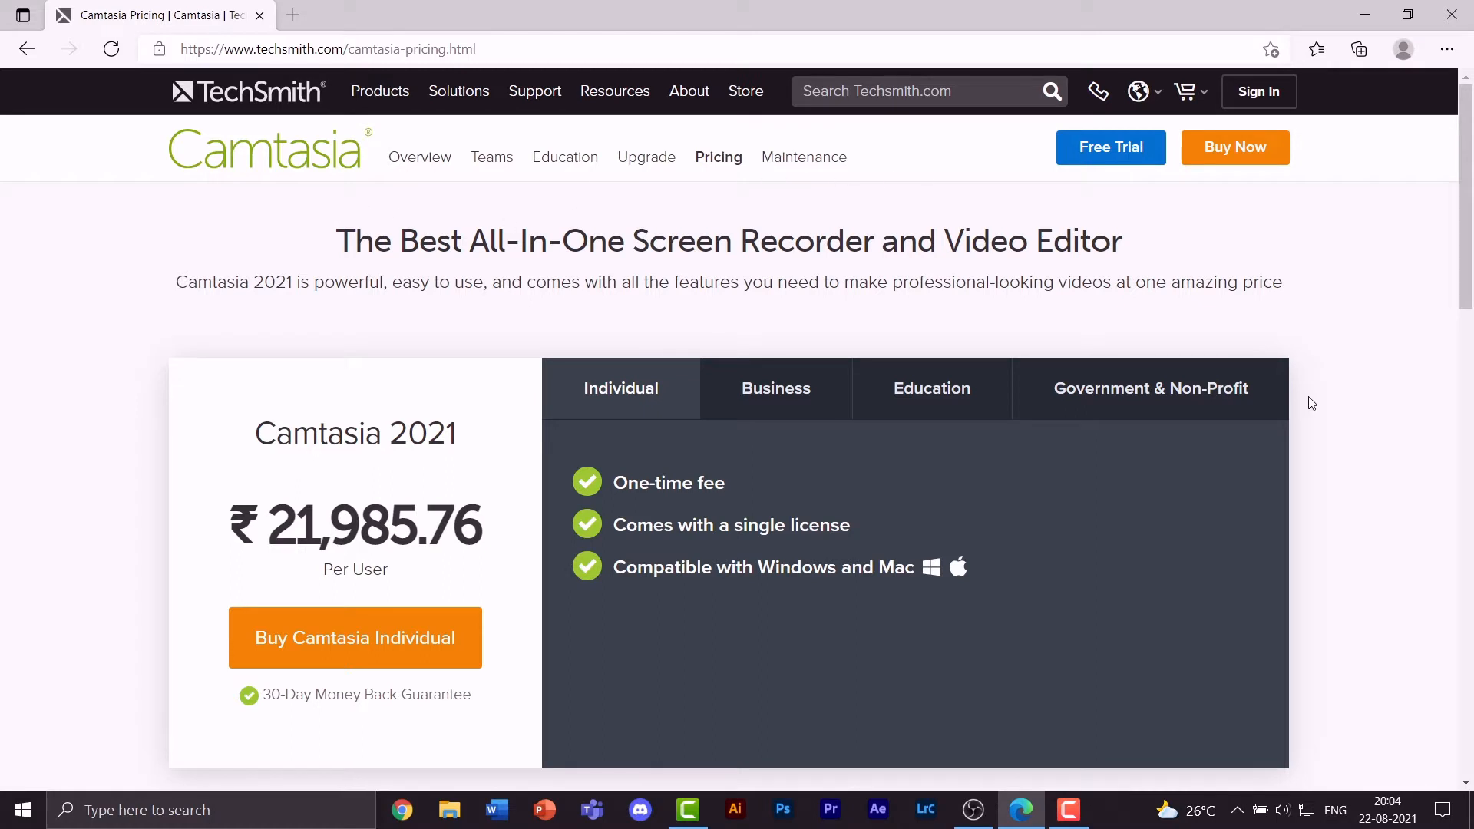
Step: Look through the Camtasia pricing page, comparing the Business, Education and Government & Non-Profit plans and reading on down to the footer
scroll(1312, 403, "down", 2)
scroll(1313, 522, "up", 2)
left_click_drag(269, 527, 473, 525)
left_click(550, 346)
left_click(794, 393)
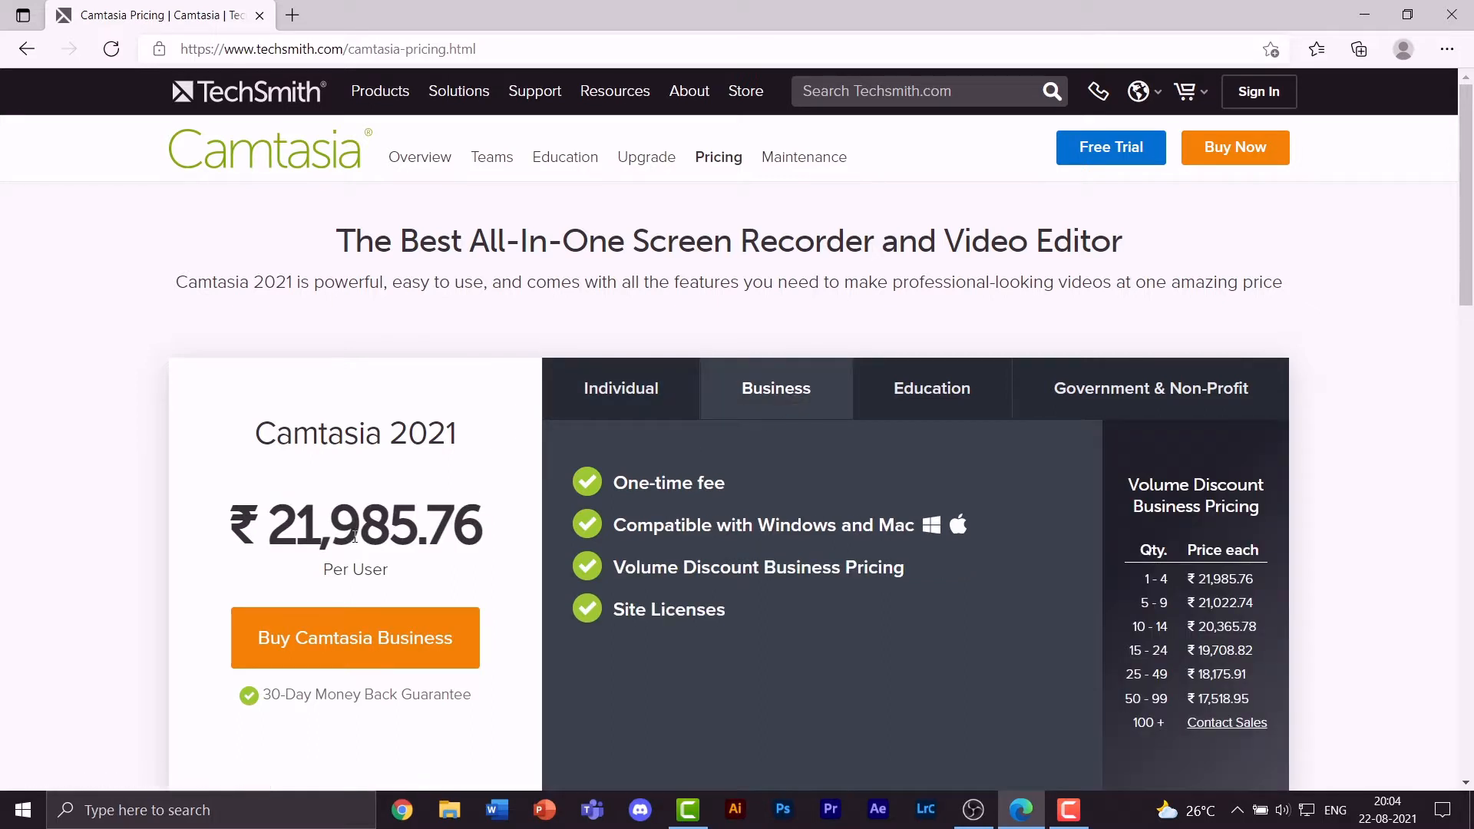
left_click(873, 381)
left_click(1159, 389)
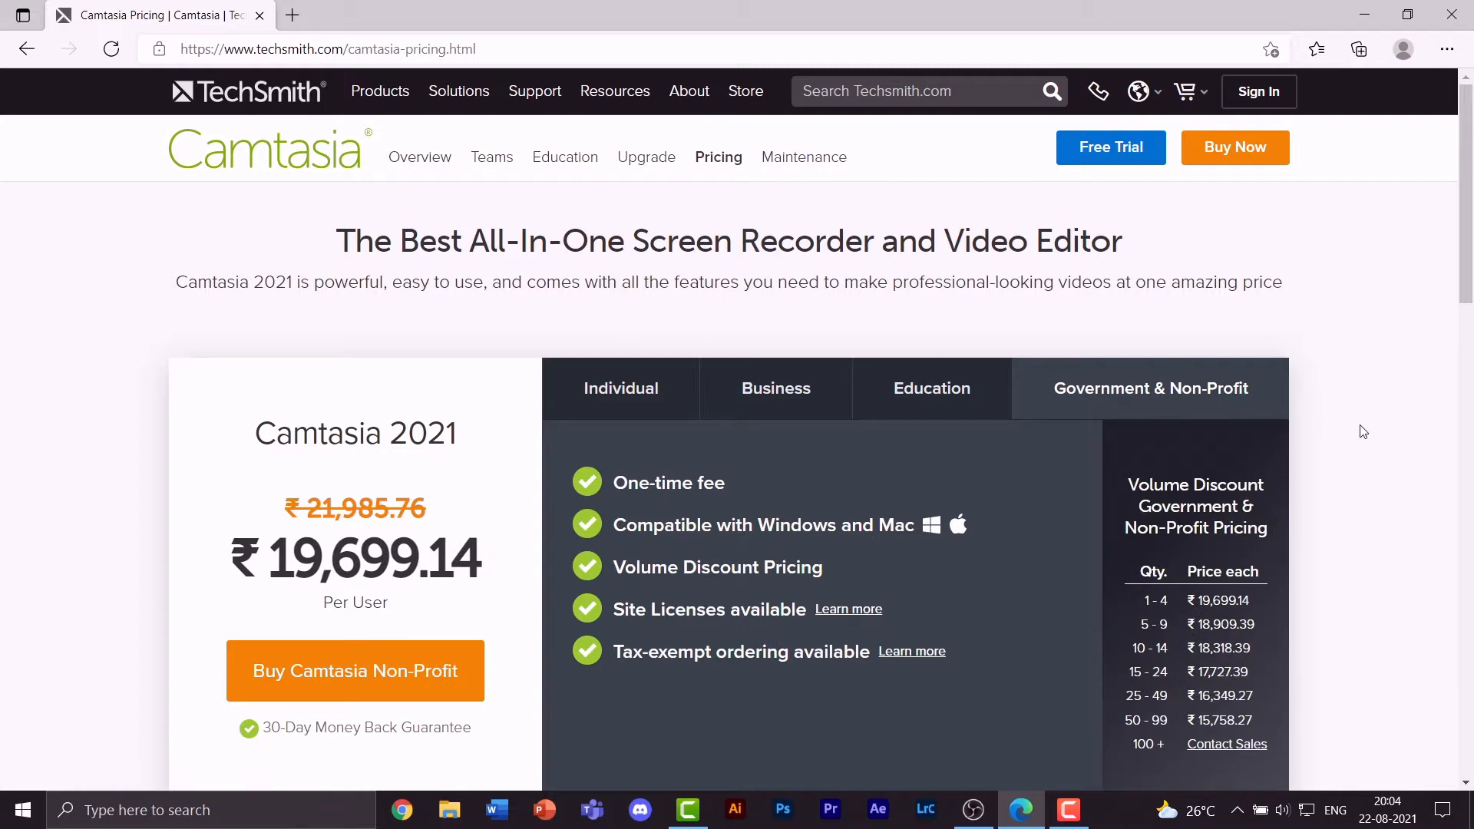
scroll(1366, 422, "down", 7)
scroll(828, 354, "down", 3)
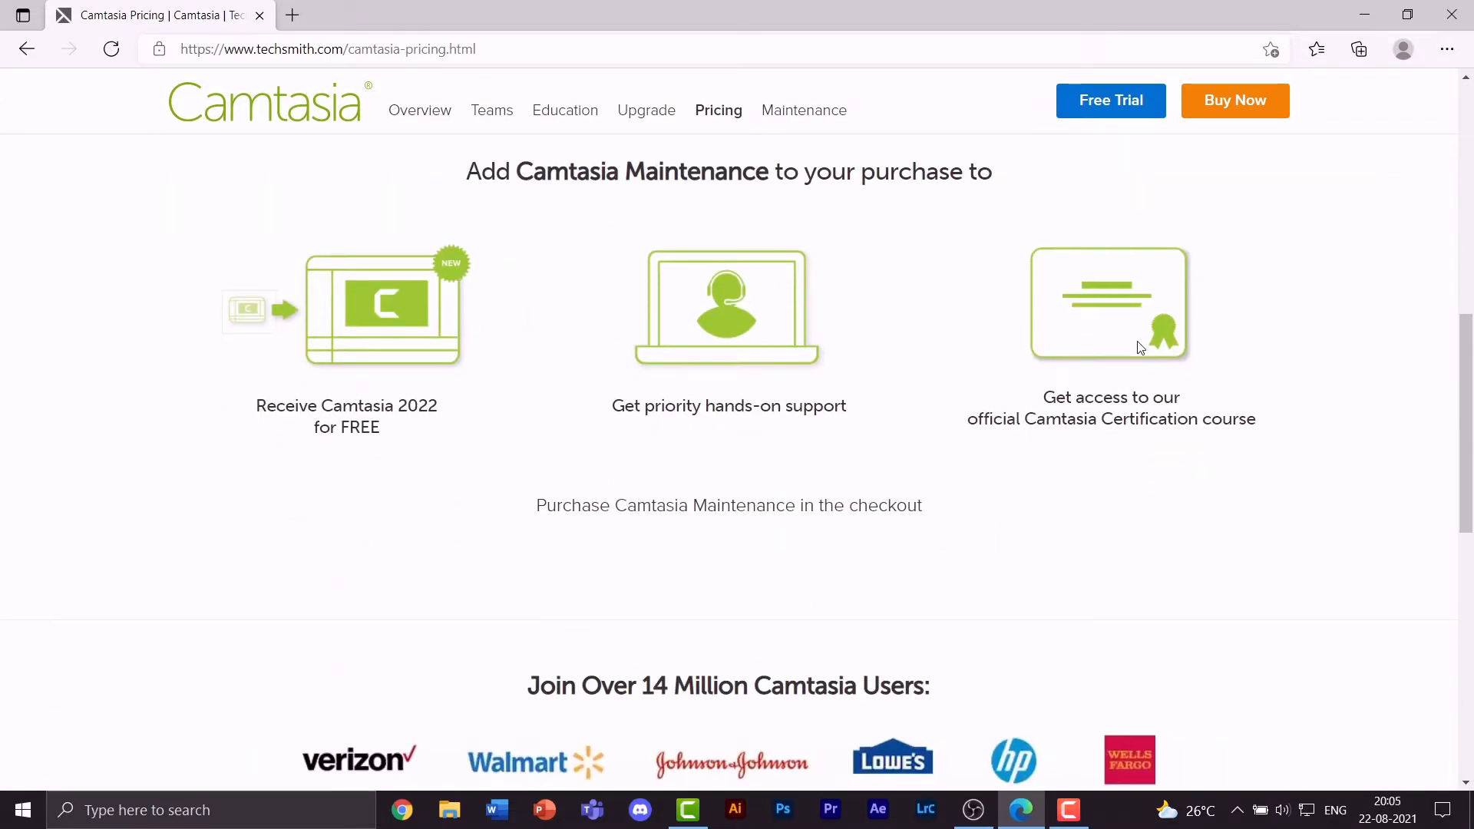
scroll(1140, 347, "down", 4)
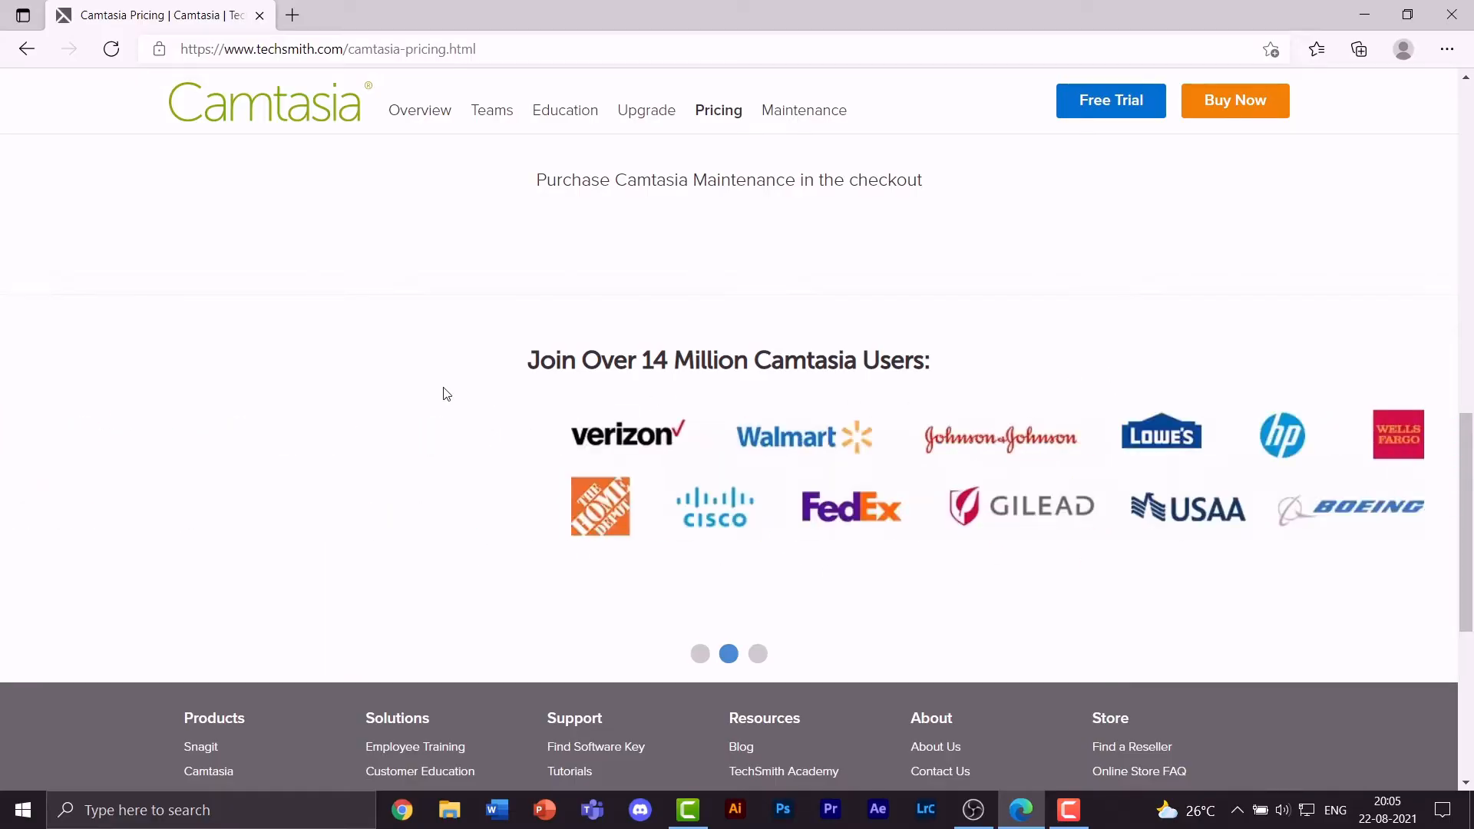
scroll(1040, 506, "down", 3)
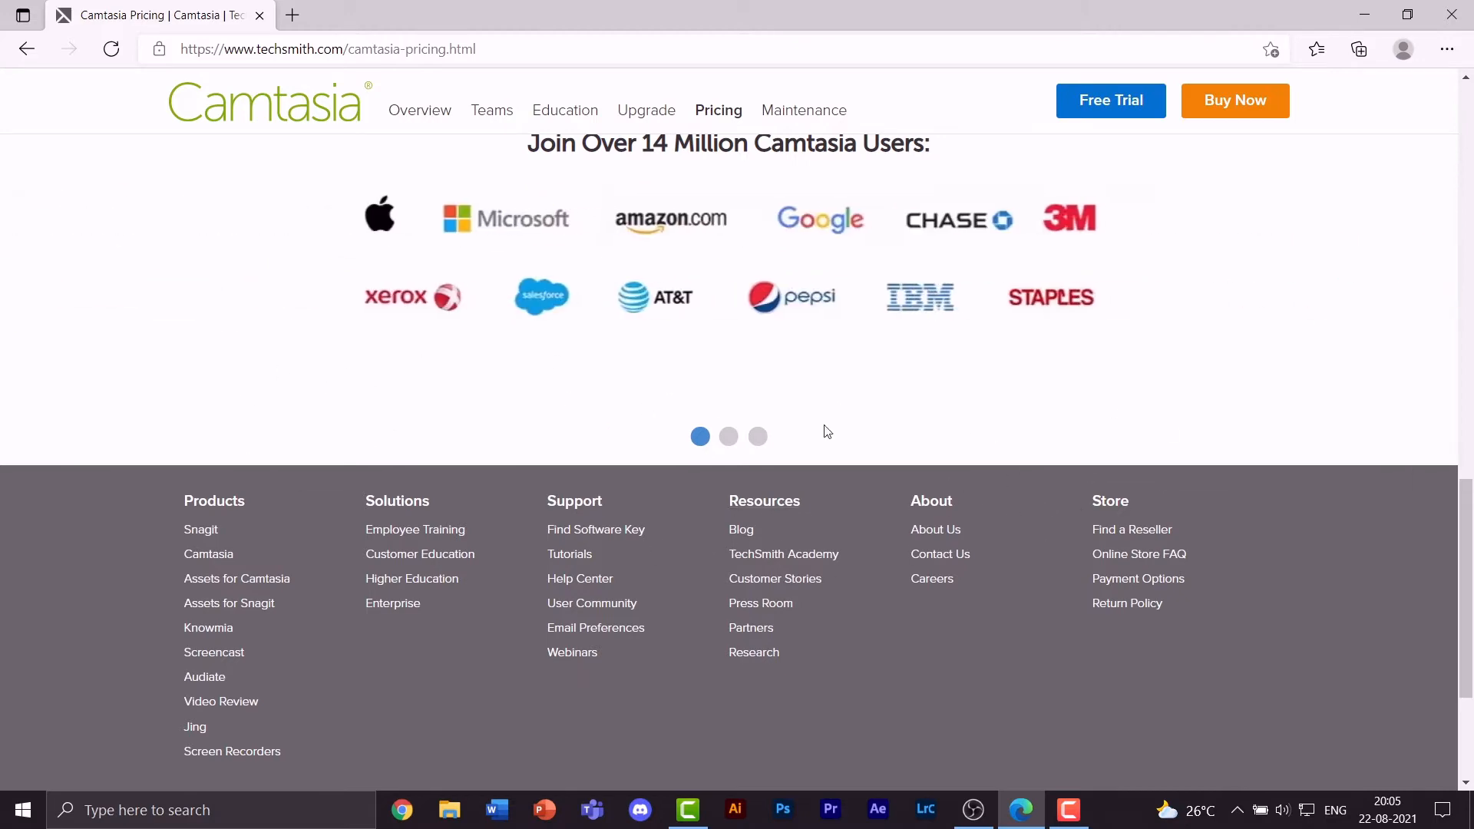
Step: Stop the screen recording and close the browser, with the new clip in the Camtasia editor at the start of the timeline
left_click(1069, 809)
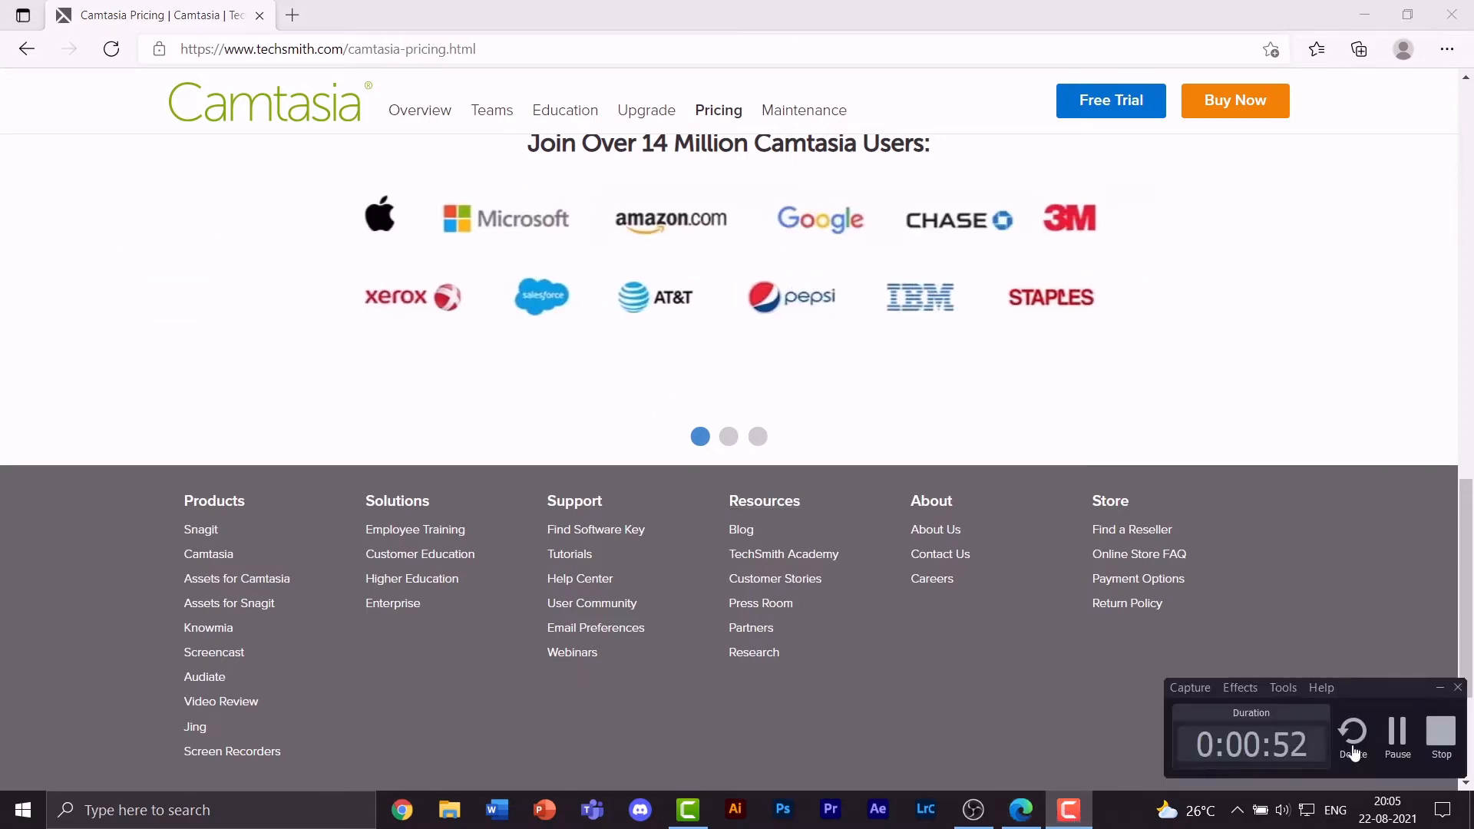
left_click(1440, 747)
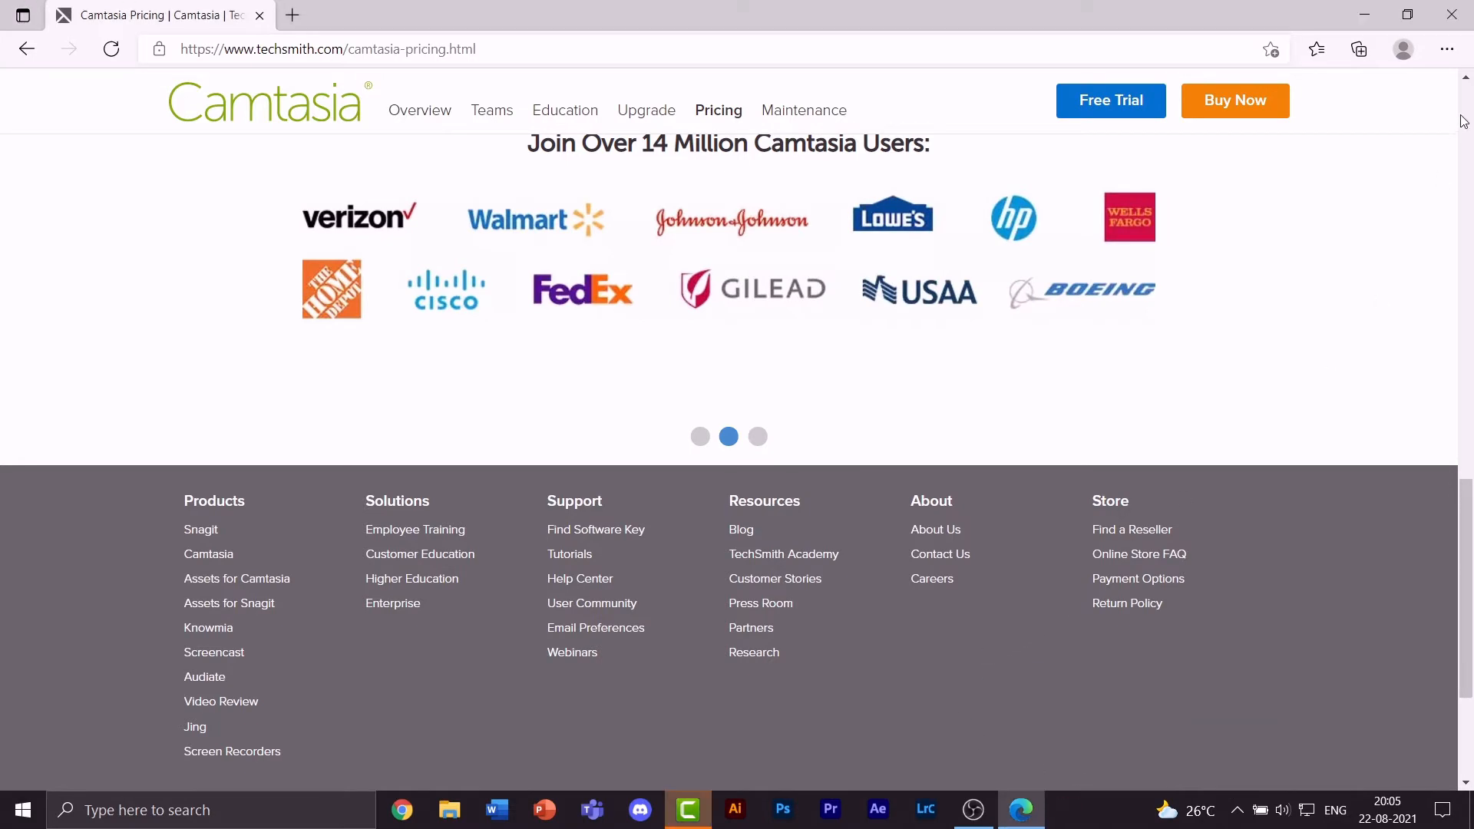
left_click(1456, 10)
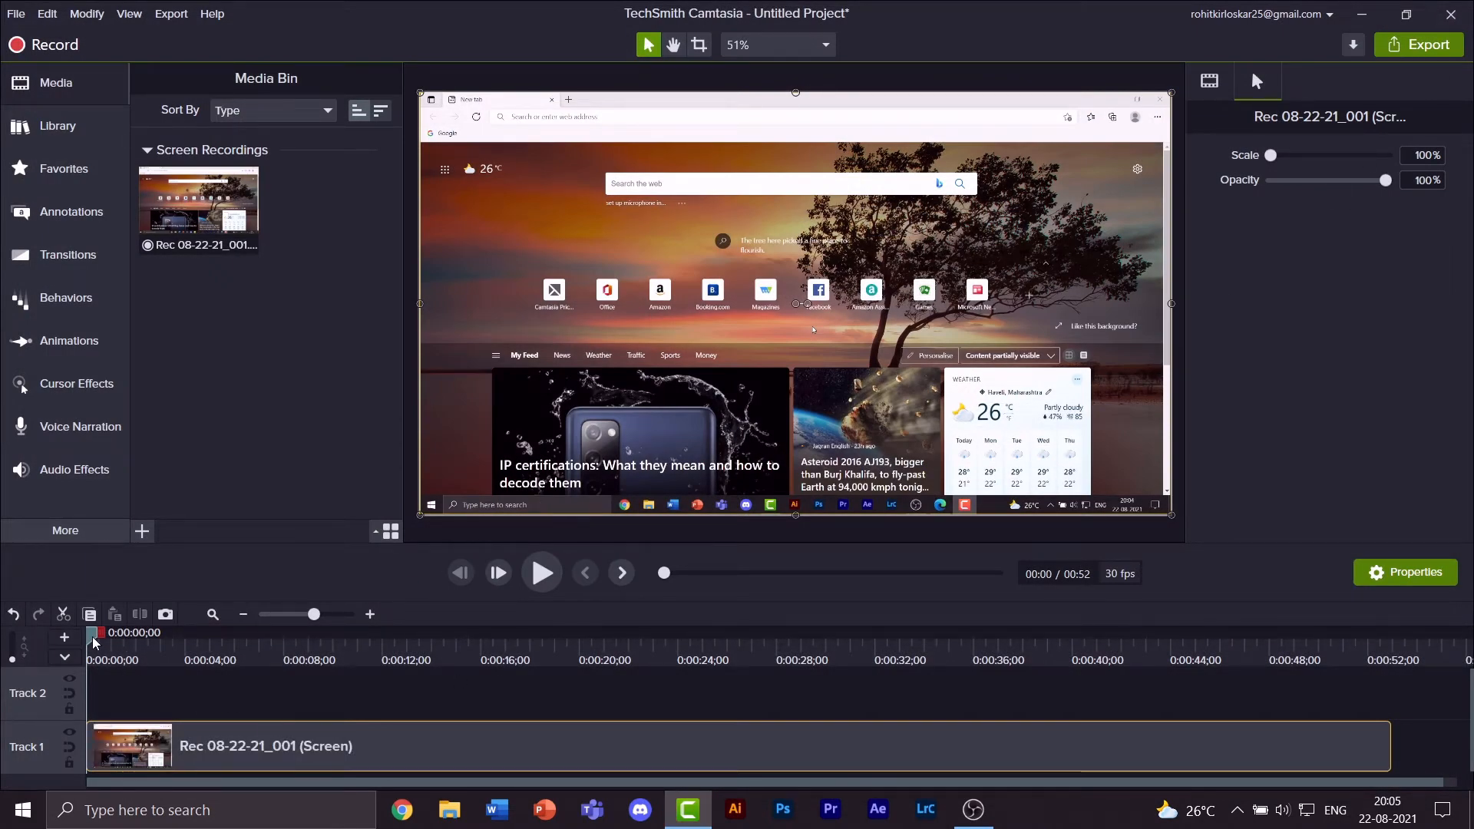
mouse_move(95, 644)
left_mouse_down()
mouse_move(1355, 629)
mouse_move(92, 637)
left_mouse_up()
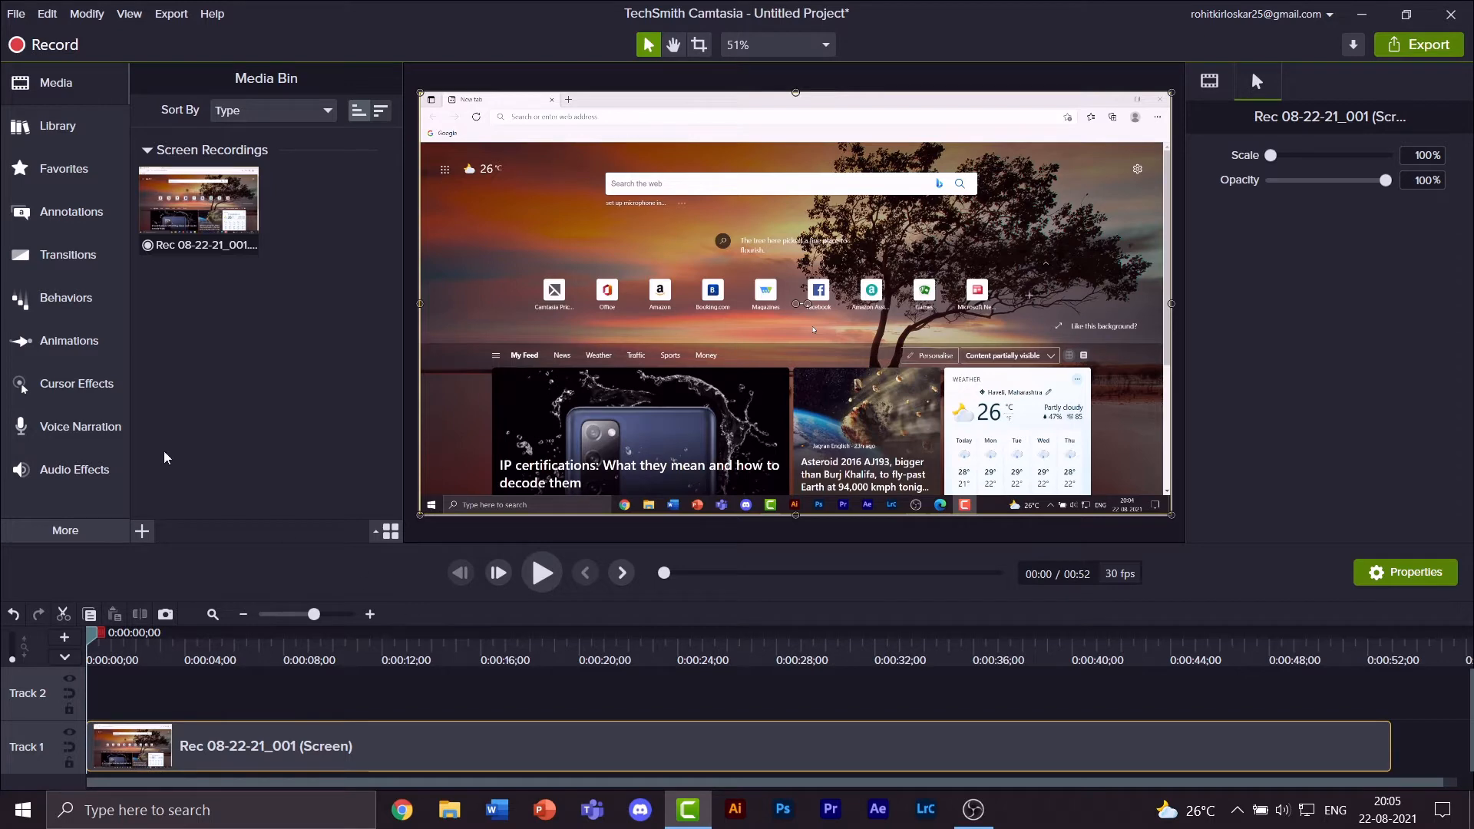
Step: Apply the Magnify cursor effect to the screen clip with size 164, zoom 121%, shadow 9 and softness 25%
left_click(85, 387)
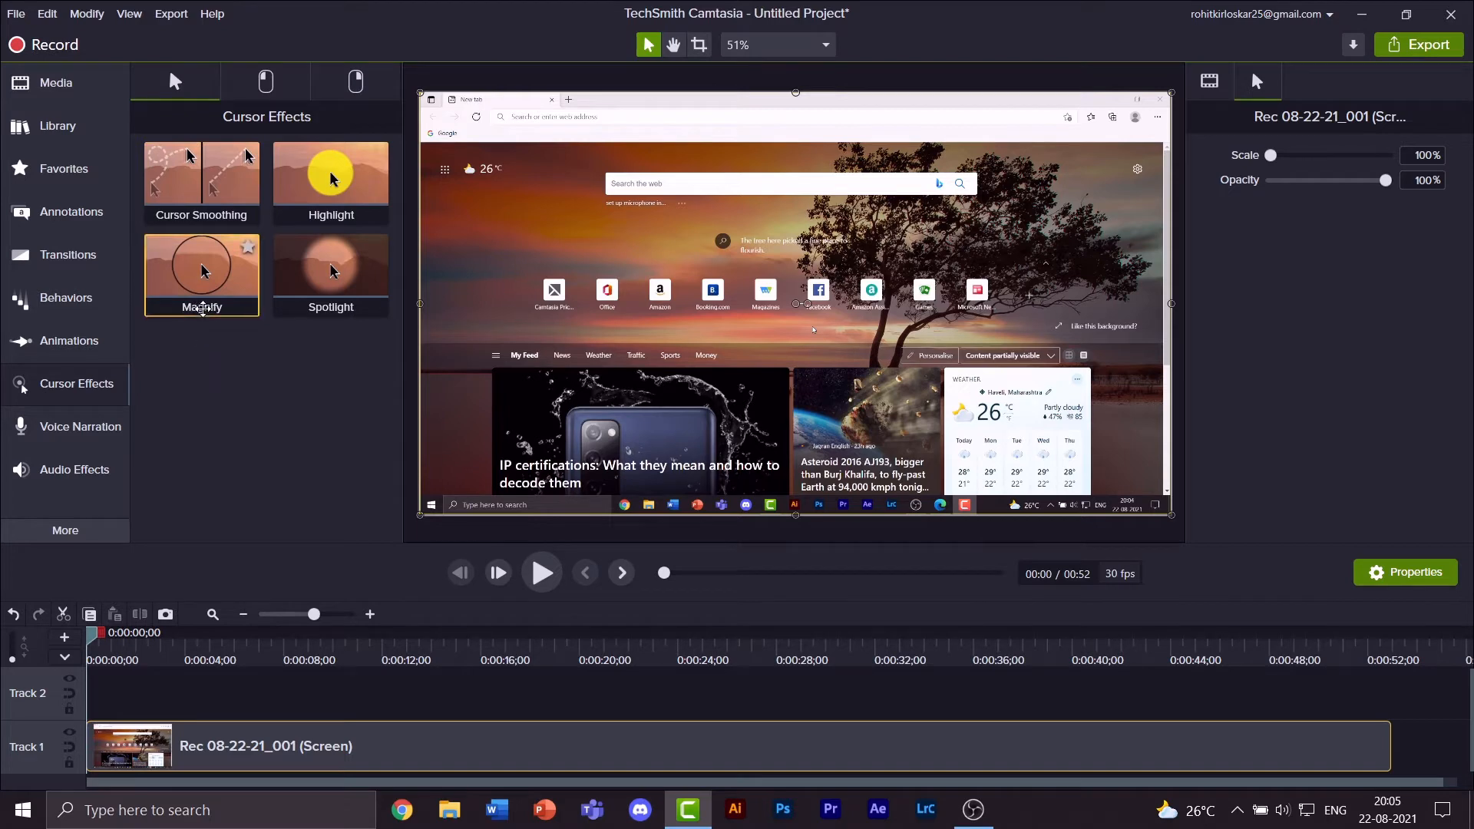
left_click_drag(202, 305, 526, 749)
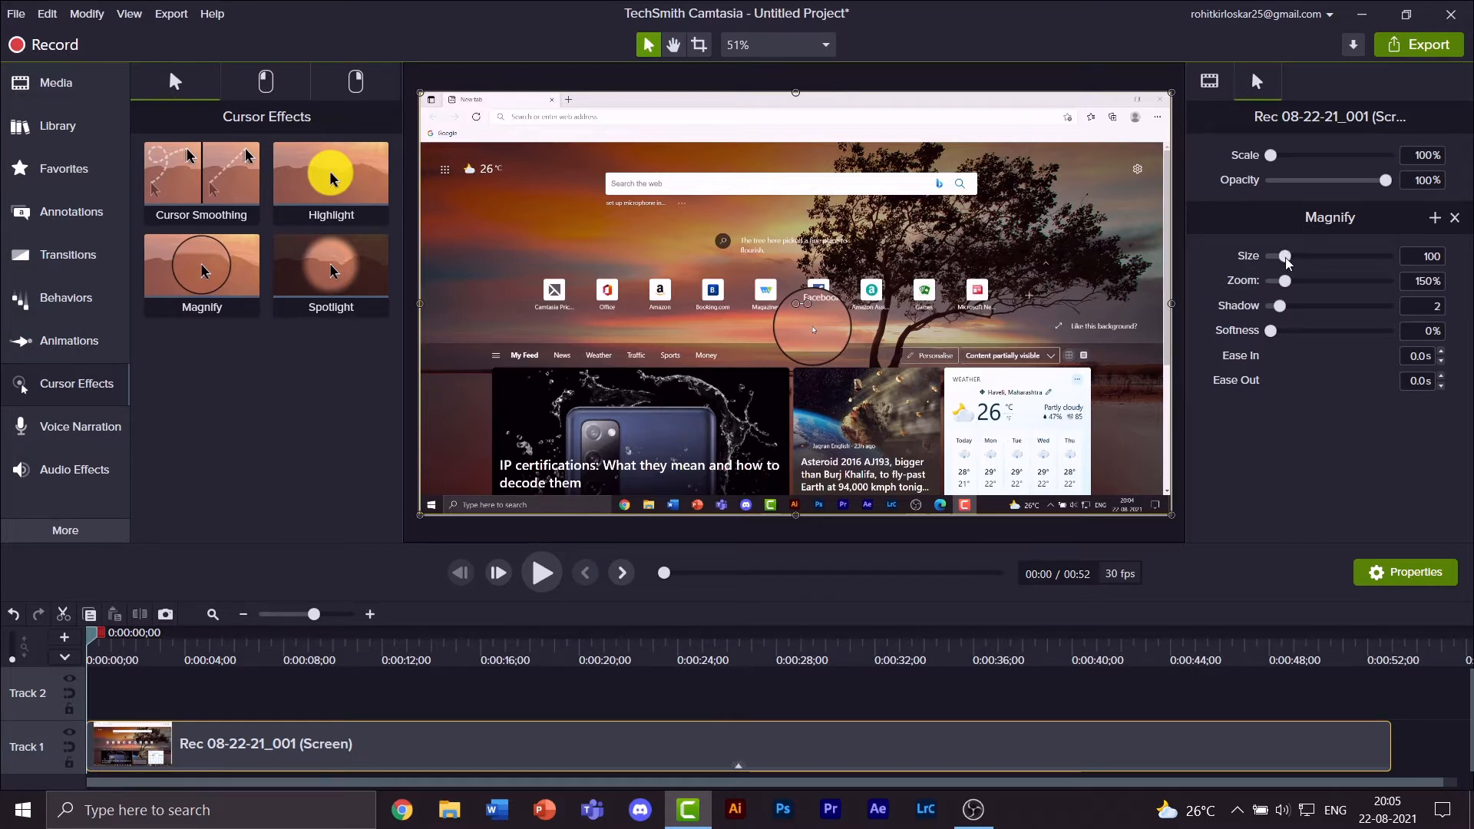
left_click_drag(1285, 256, 1308, 341)
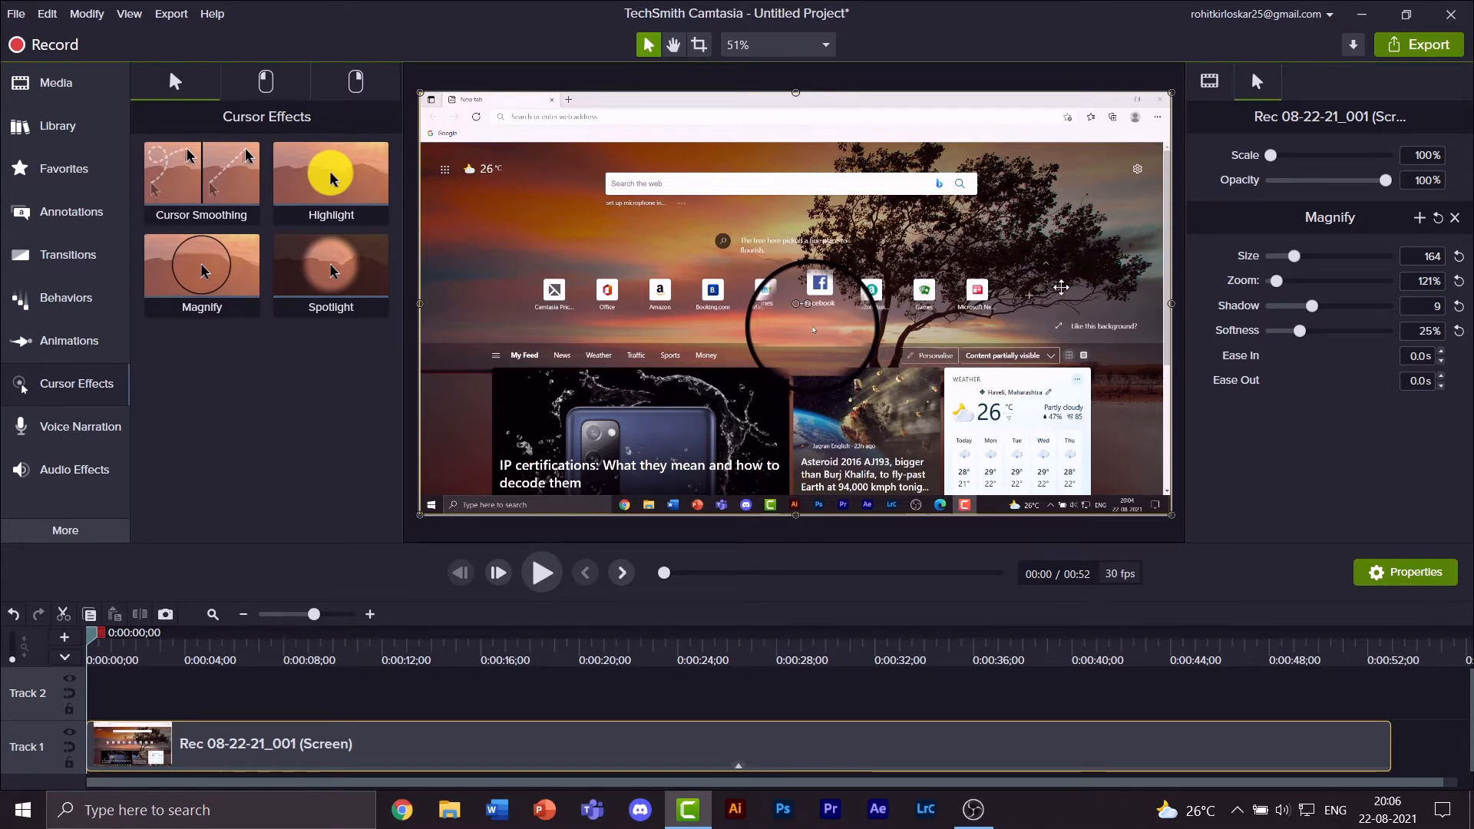
left_click_drag(863, 317, 856, 340)
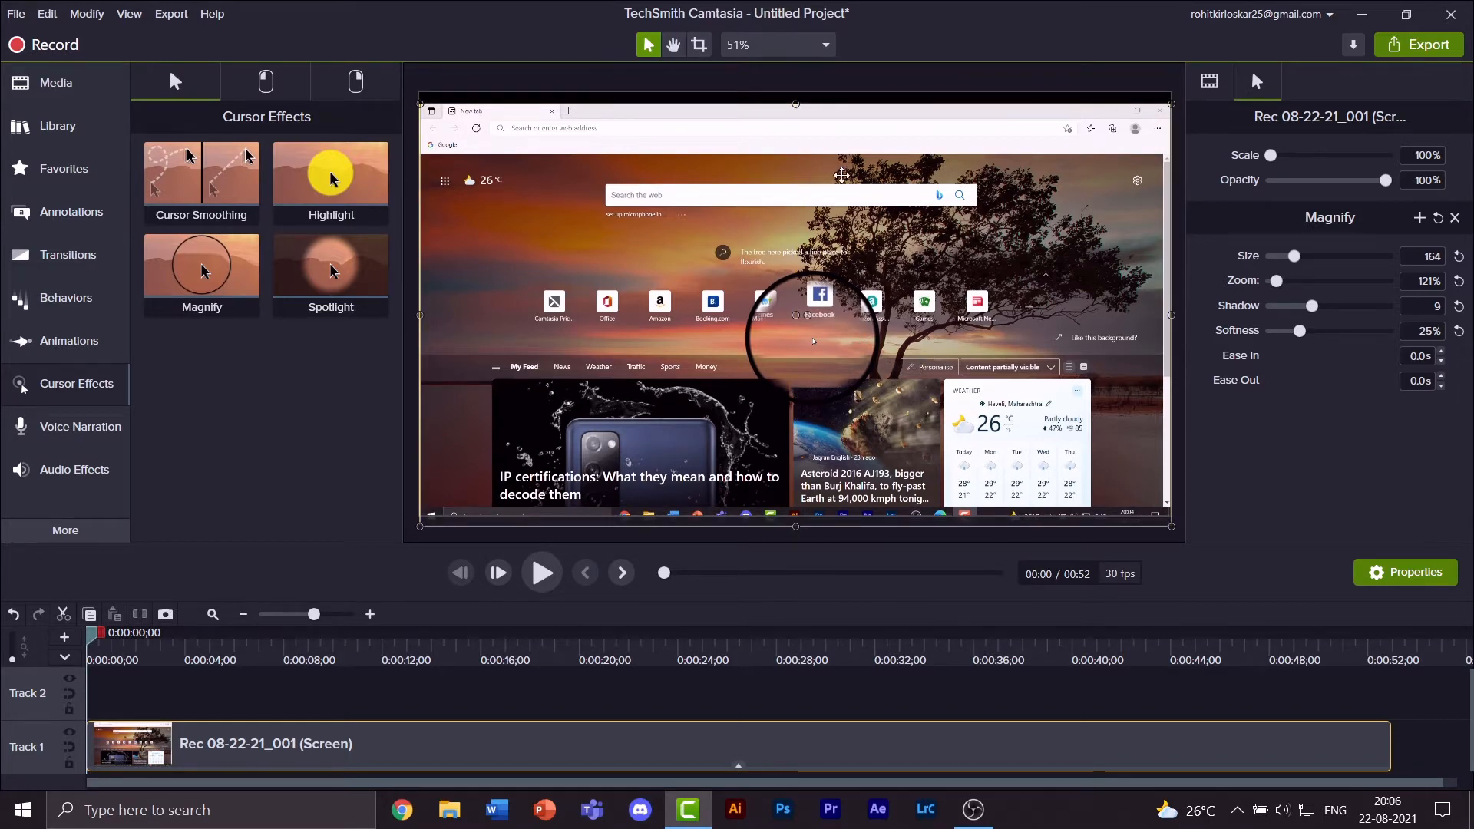
left_click_drag(841, 175, 841, 164)
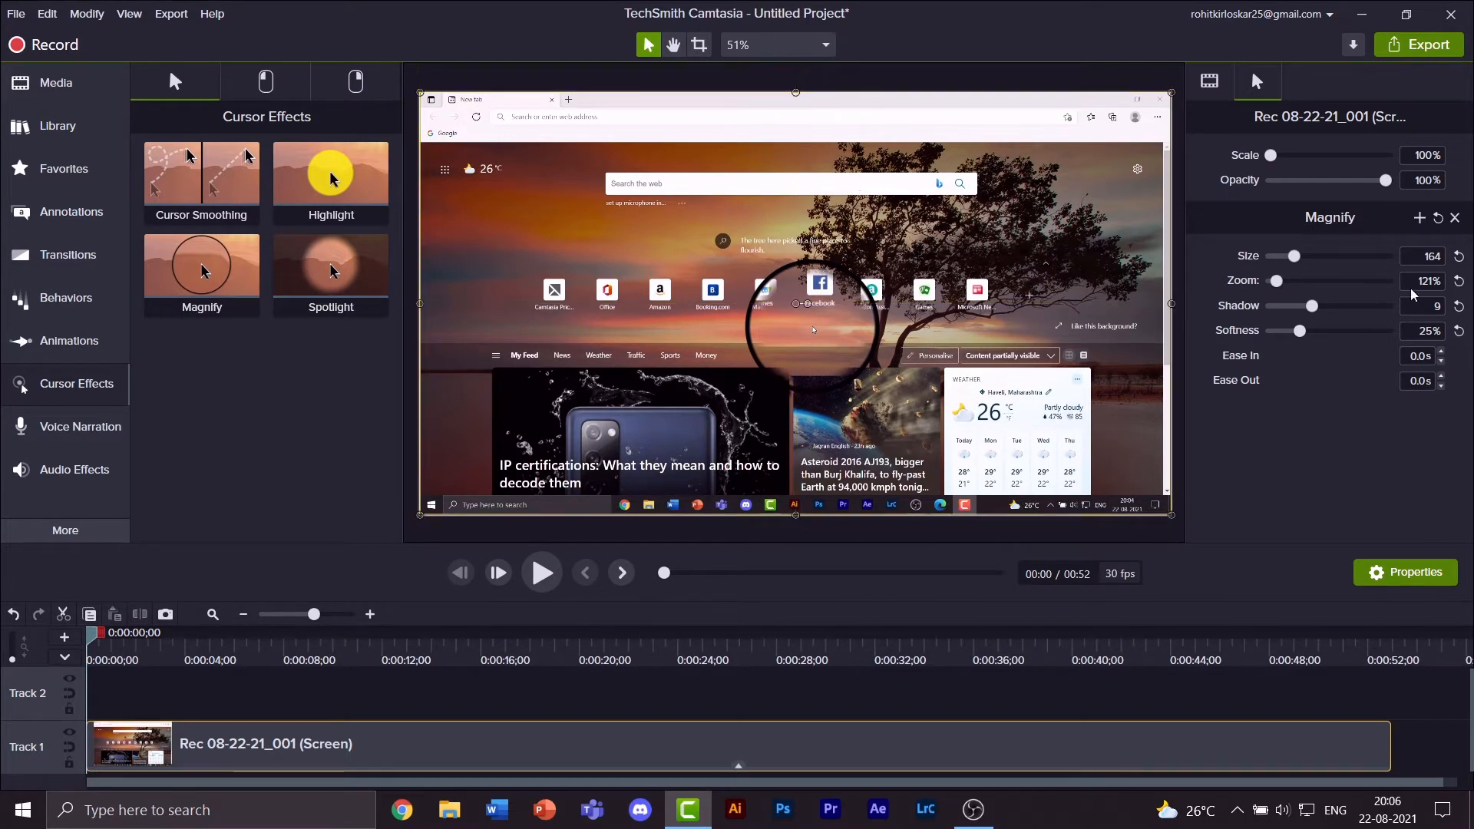
Step: Reset the Magnify effect's size, zoom, shadow and softness to their defaults
left_click(1459, 257)
left_click(1460, 281)
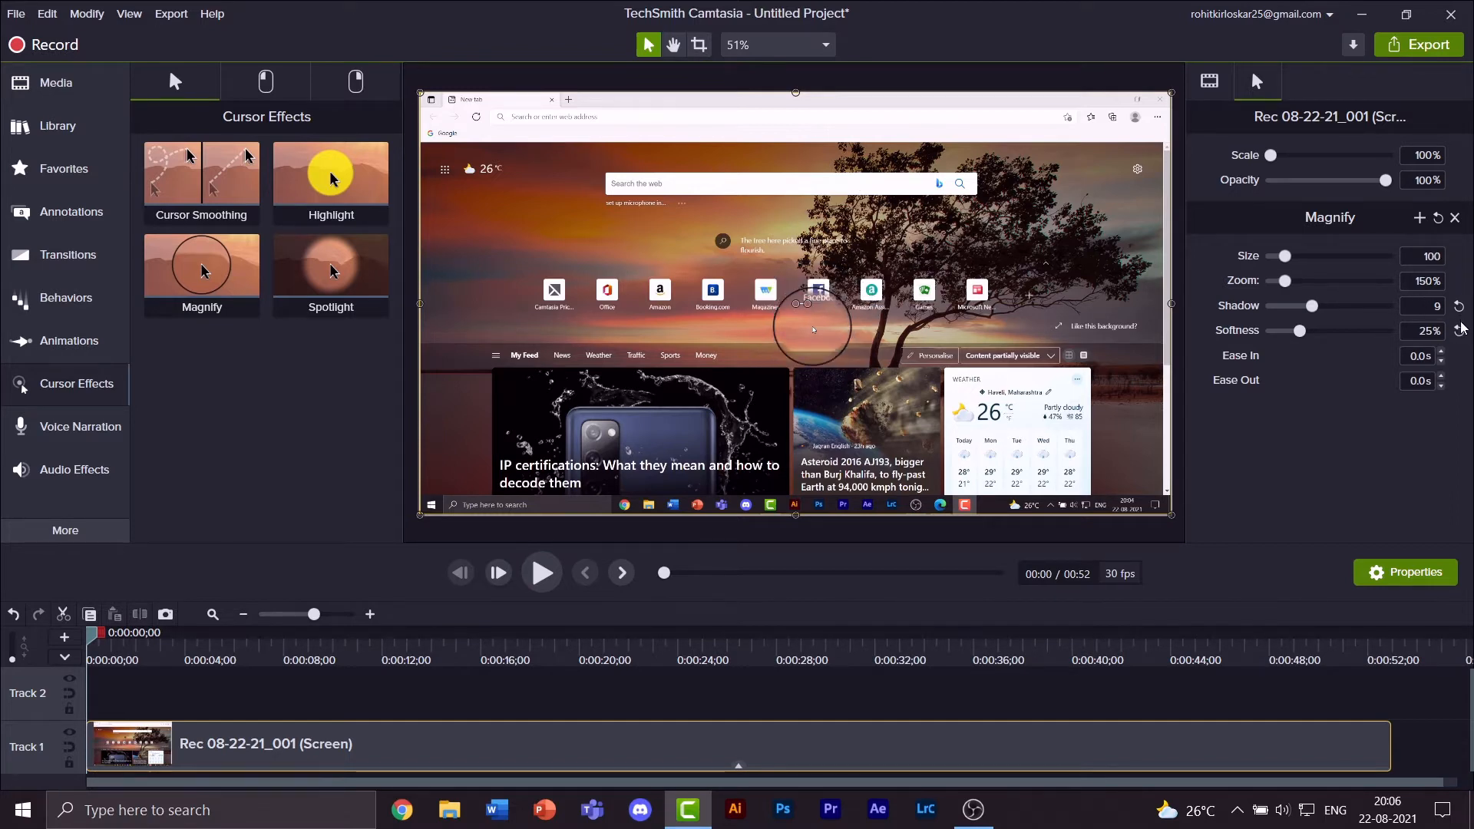
left_click(1459, 305)
left_click(1459, 331)
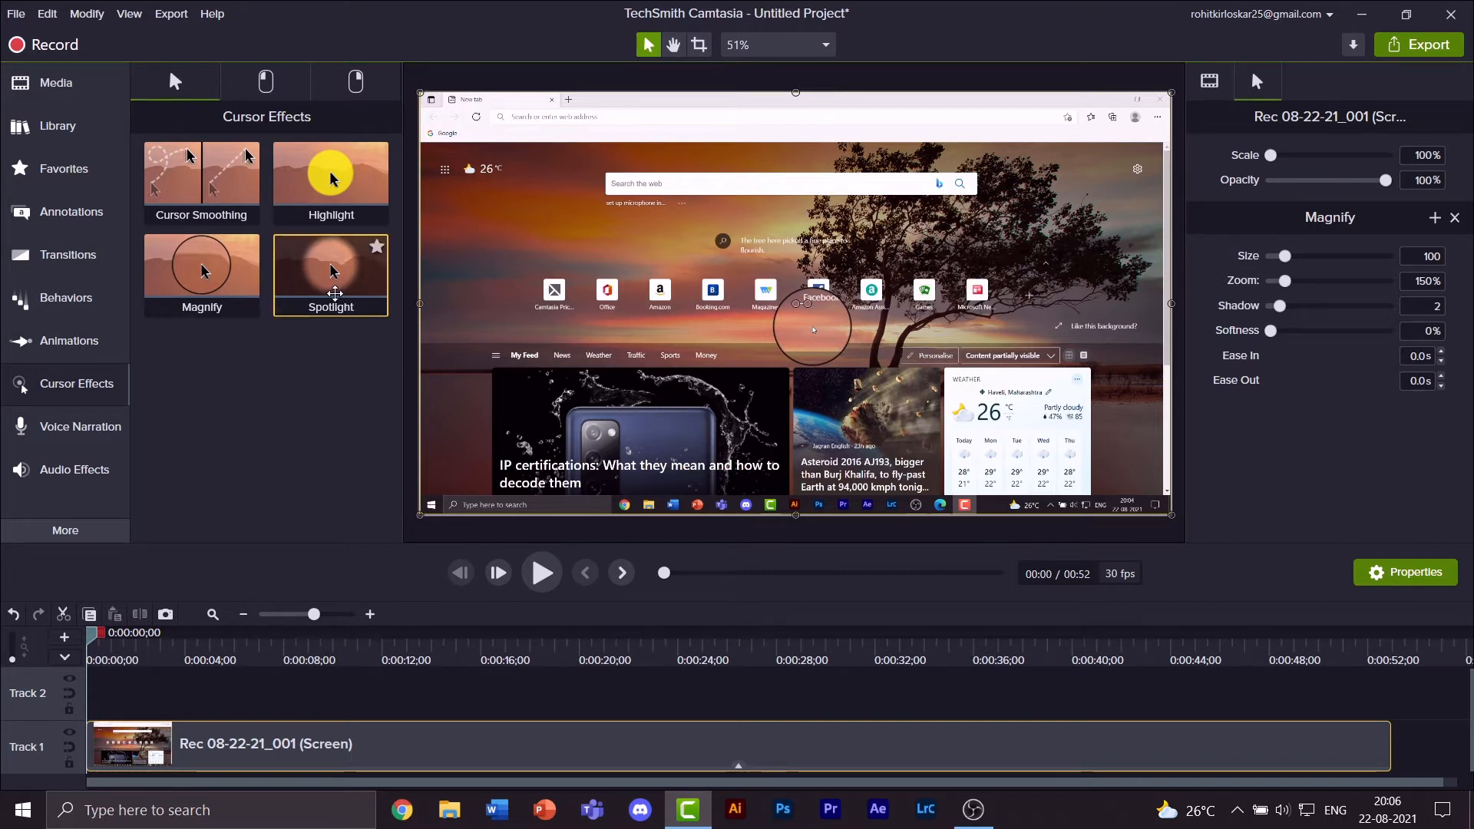
Step: Add the Spotlight cursor effect to the screen clip and preview it for a few seconds
left_click_drag(338, 280, 588, 746)
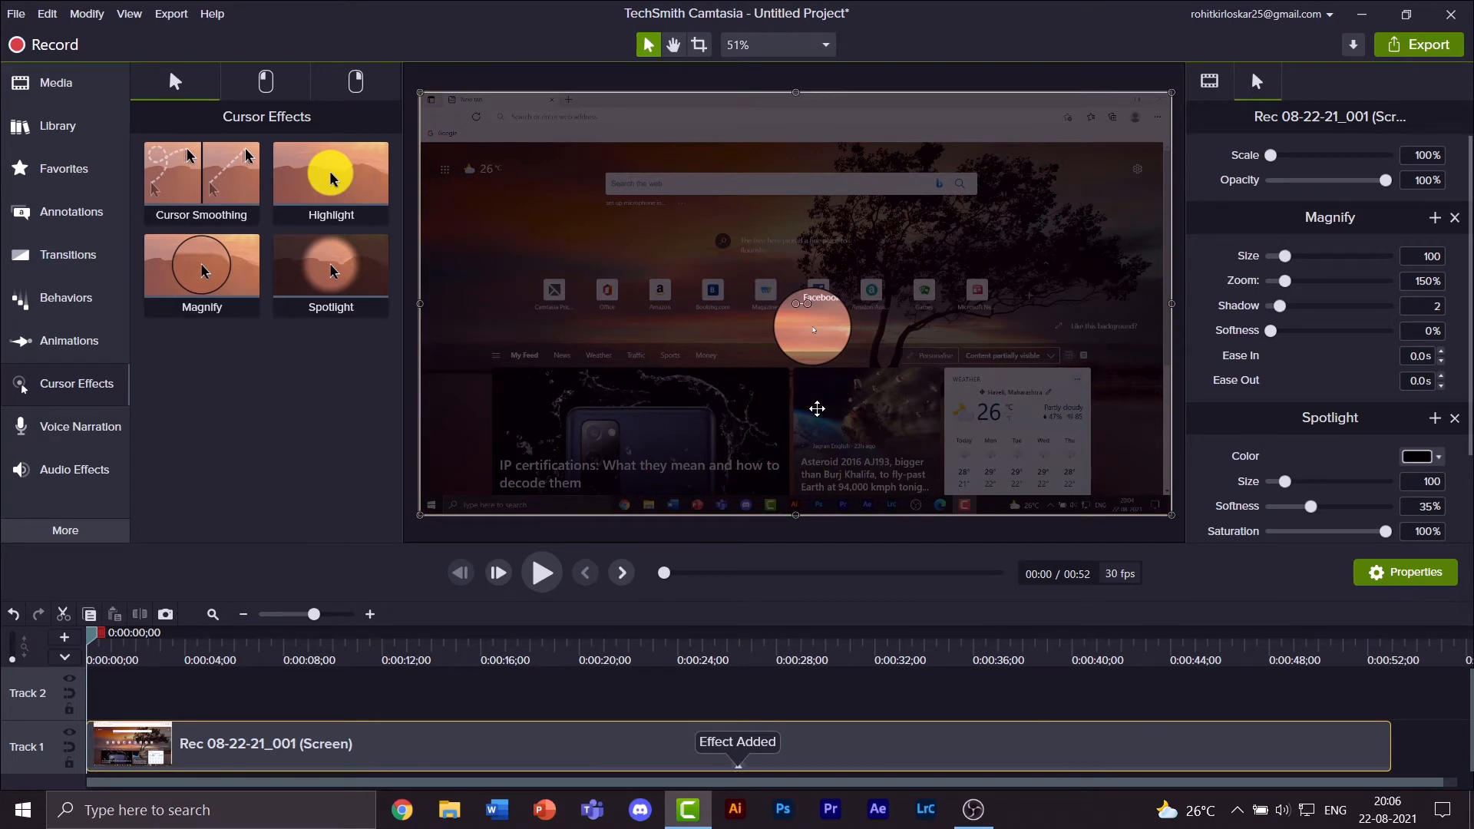
left_click(541, 576)
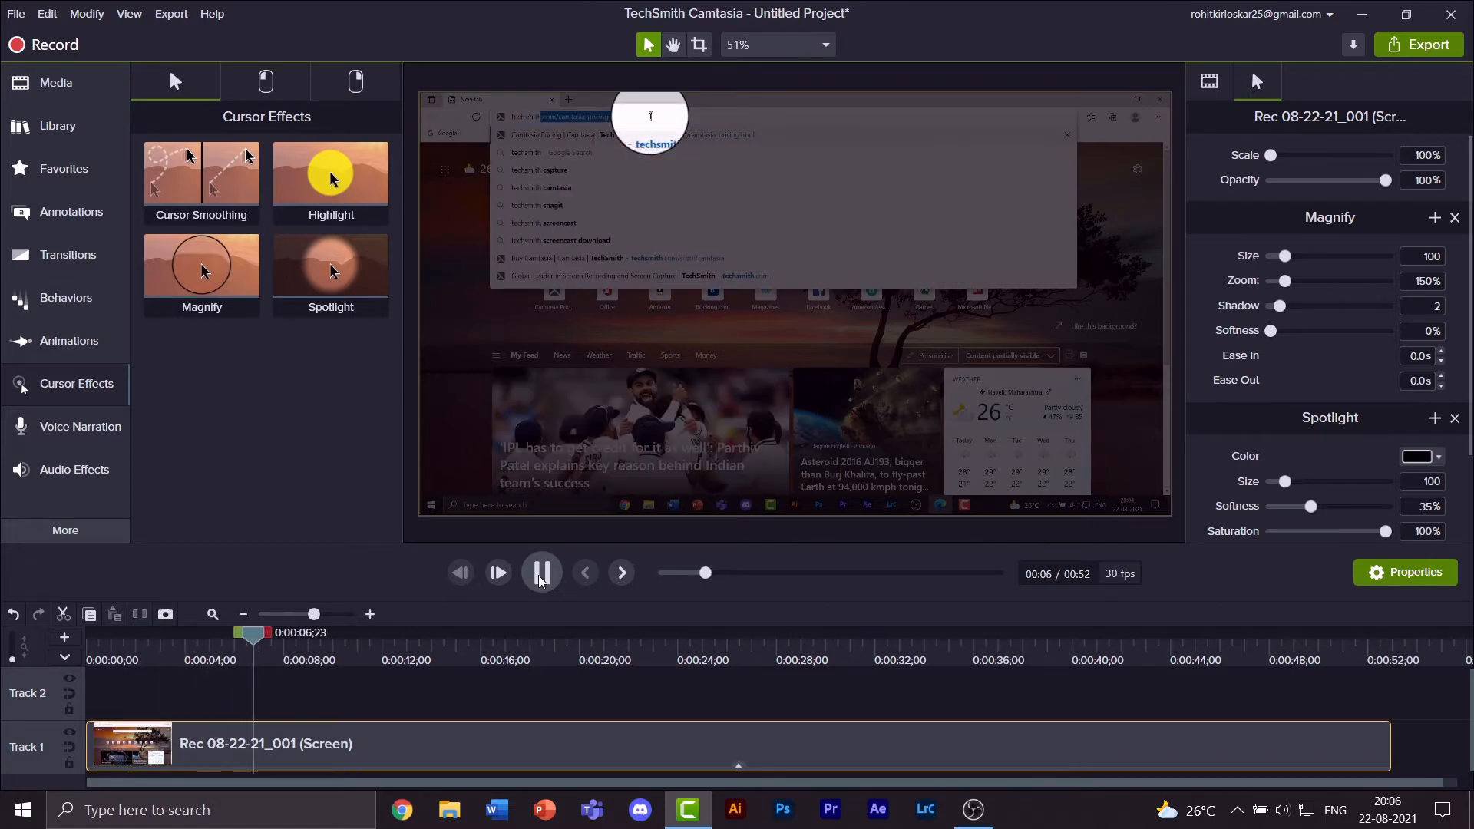
left_click(541, 574)
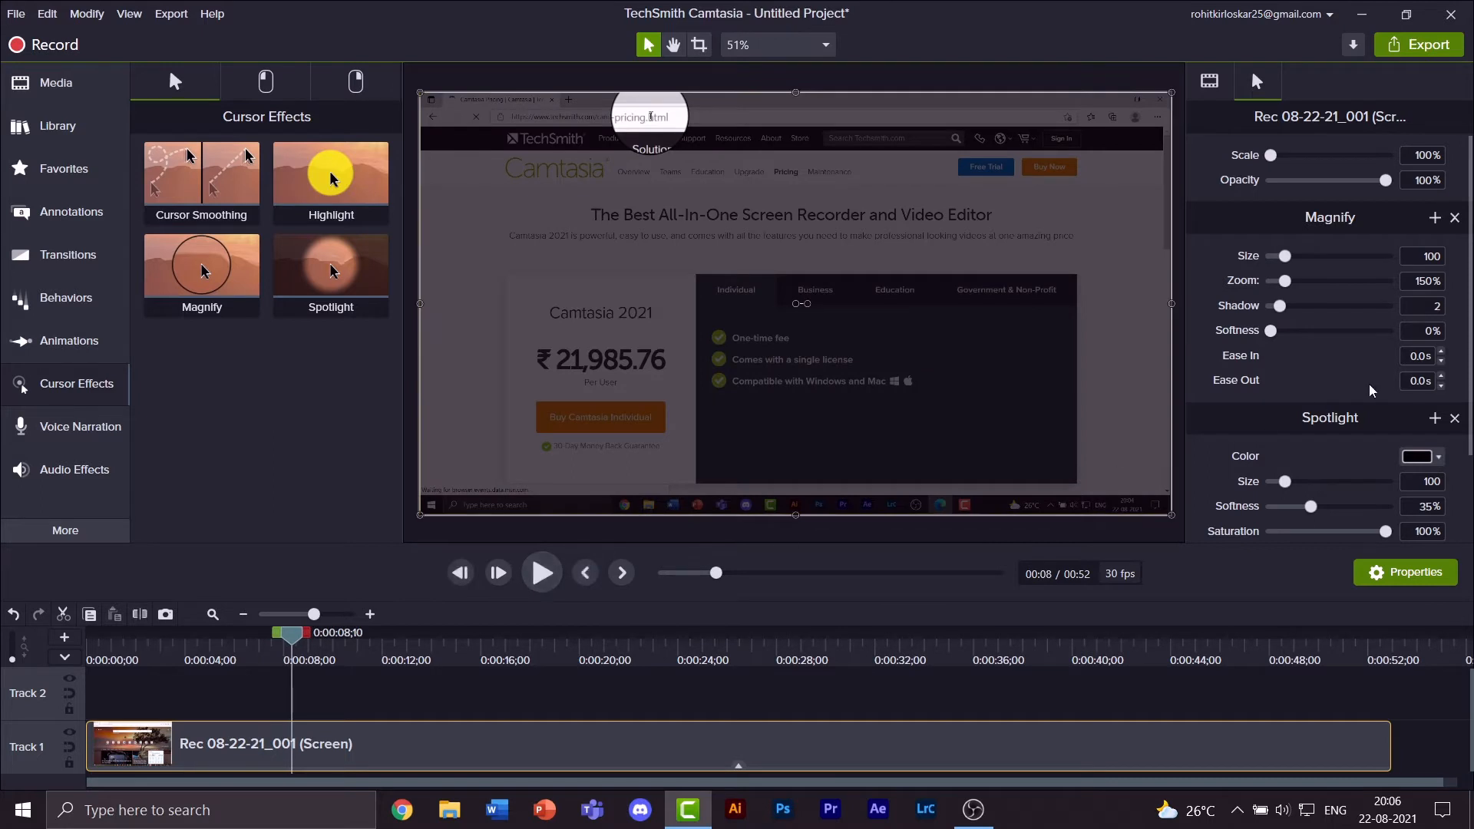
Step: Set the Spotlight effect's size to 169, softness to 61% and blur to 1, and preview the clip
scroll(1361, 418, "down", 1)
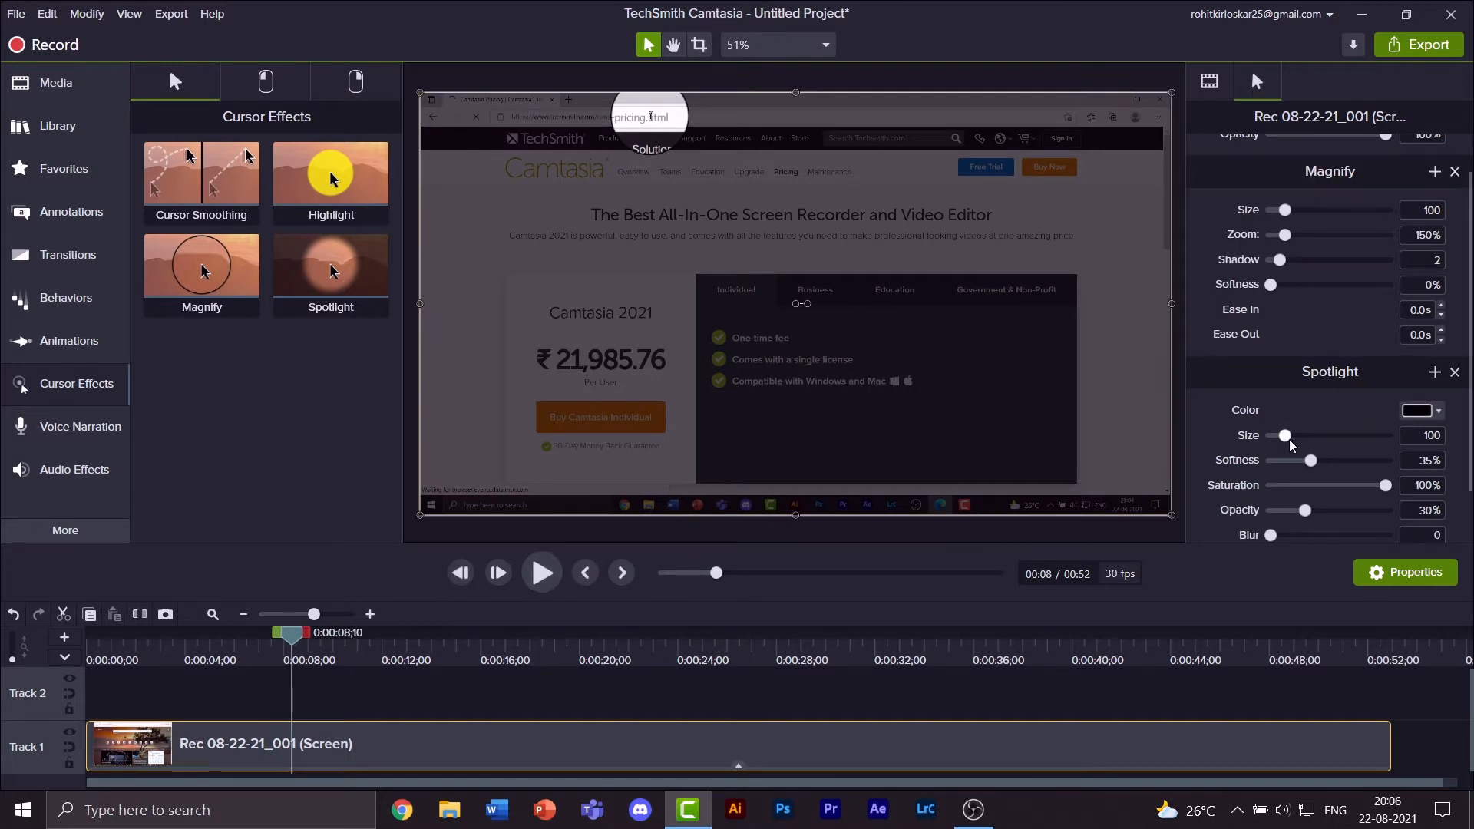
left_click_drag(1296, 445, 1345, 466)
scroll(1359, 483, "down", 1)
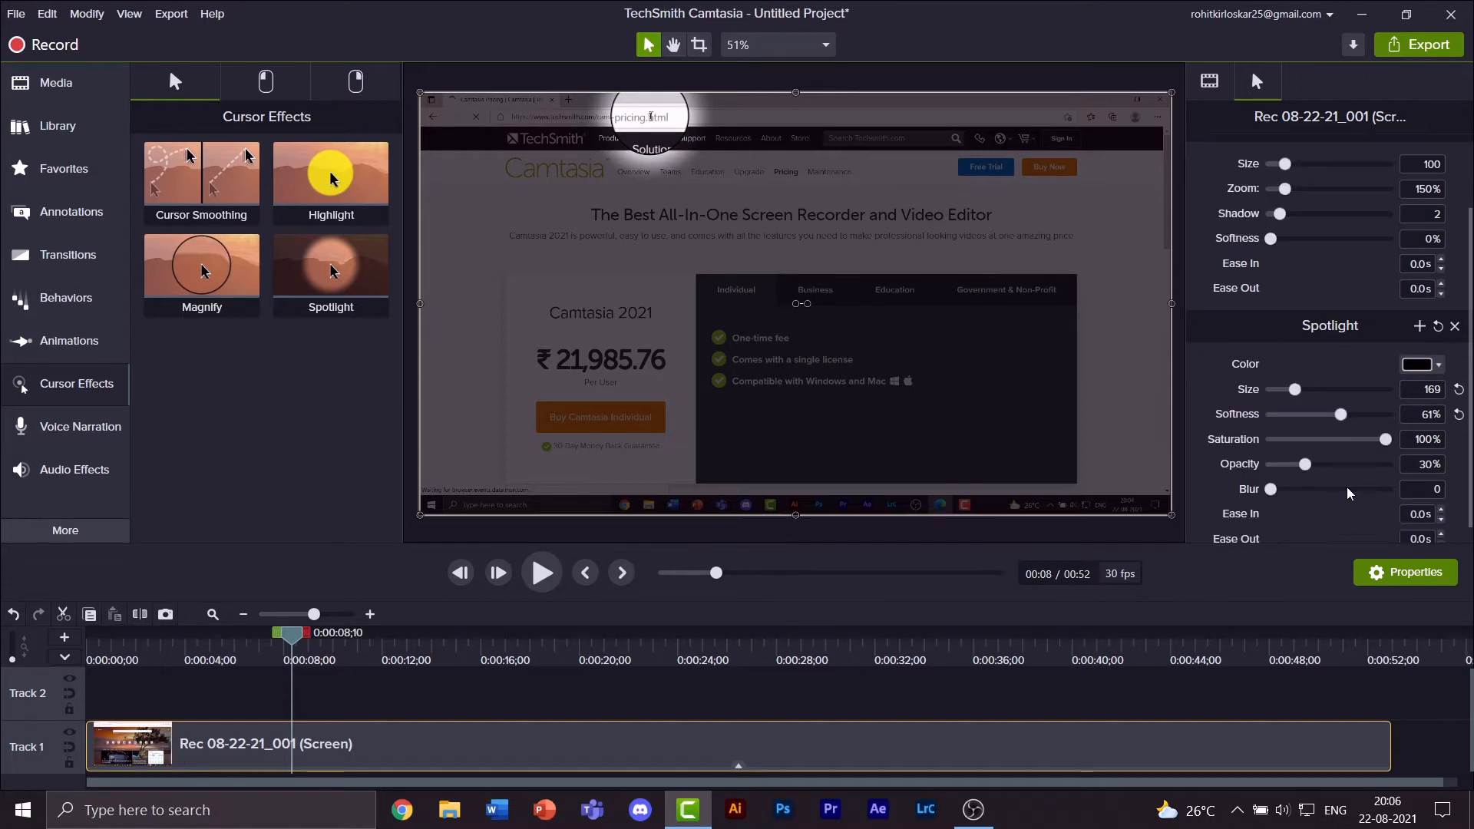
scroll(1340, 499, "up", 1)
scroll(1305, 523, "down", 1)
mouse_move(1292, 489)
left_mouse_down()
mouse_move(1424, 488)
mouse_move(1305, 507)
left_mouse_up()
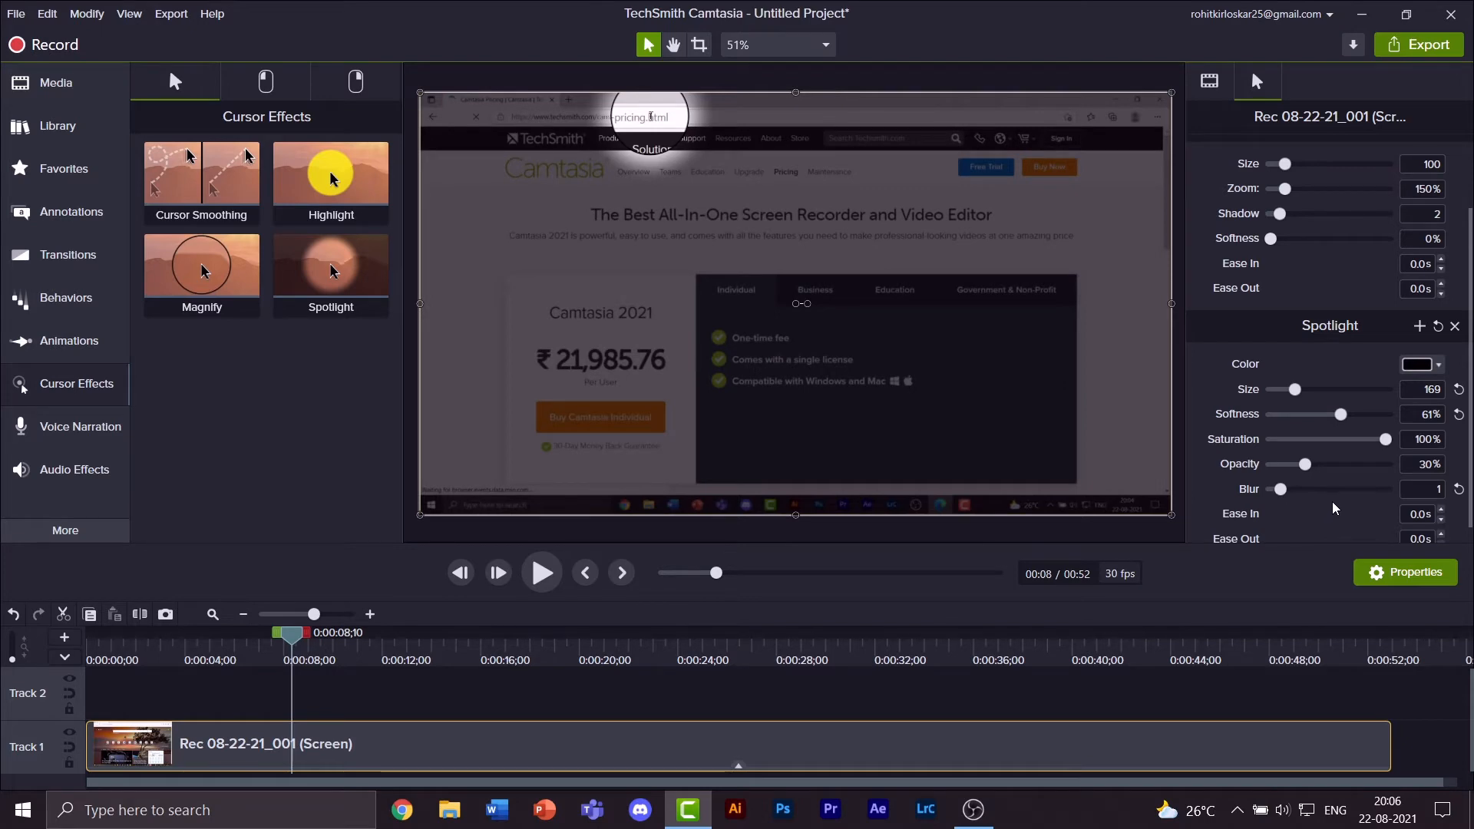
scroll(1338, 507, "up", 2)
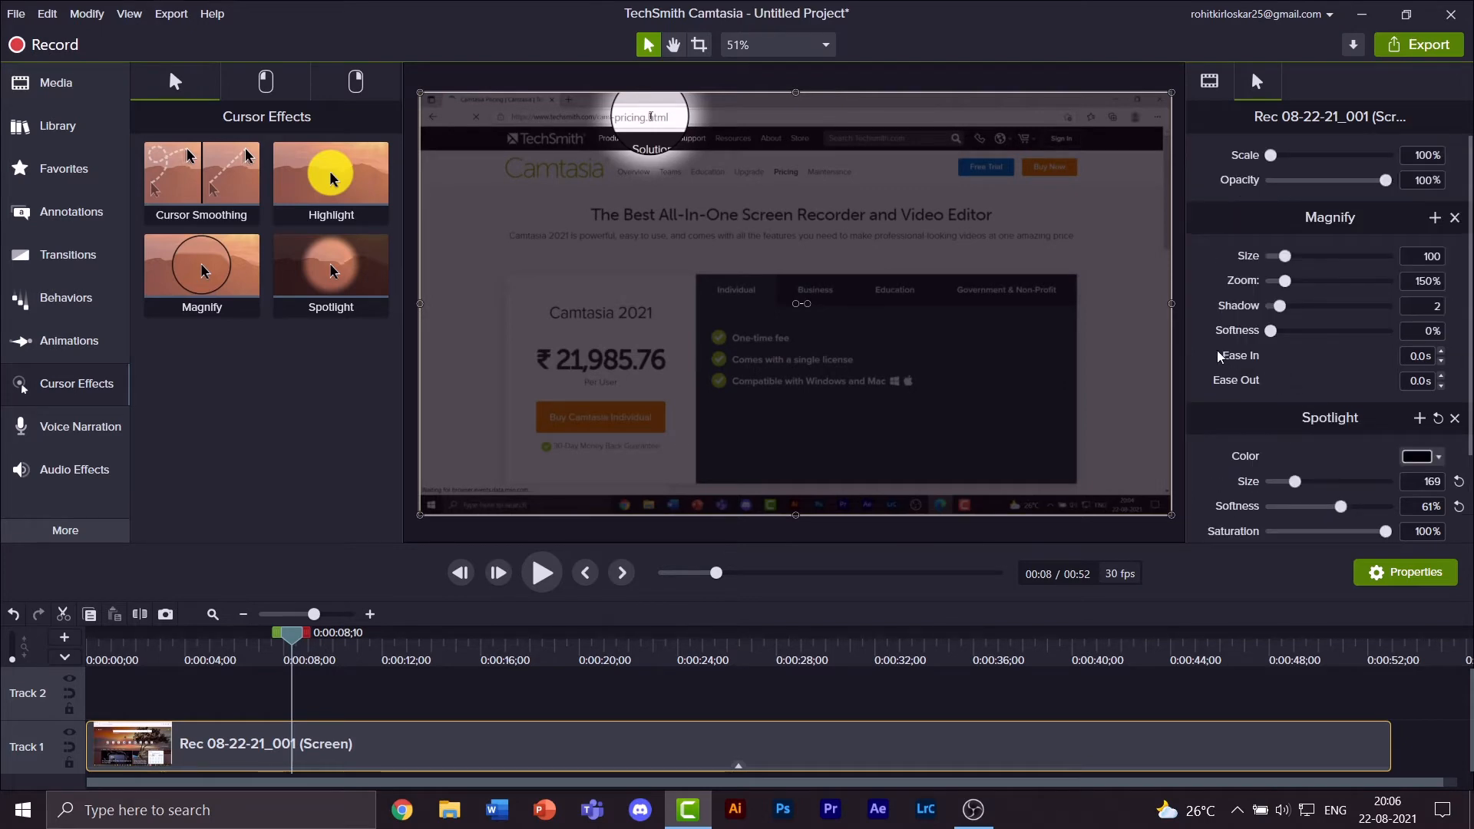
left_click(542, 572)
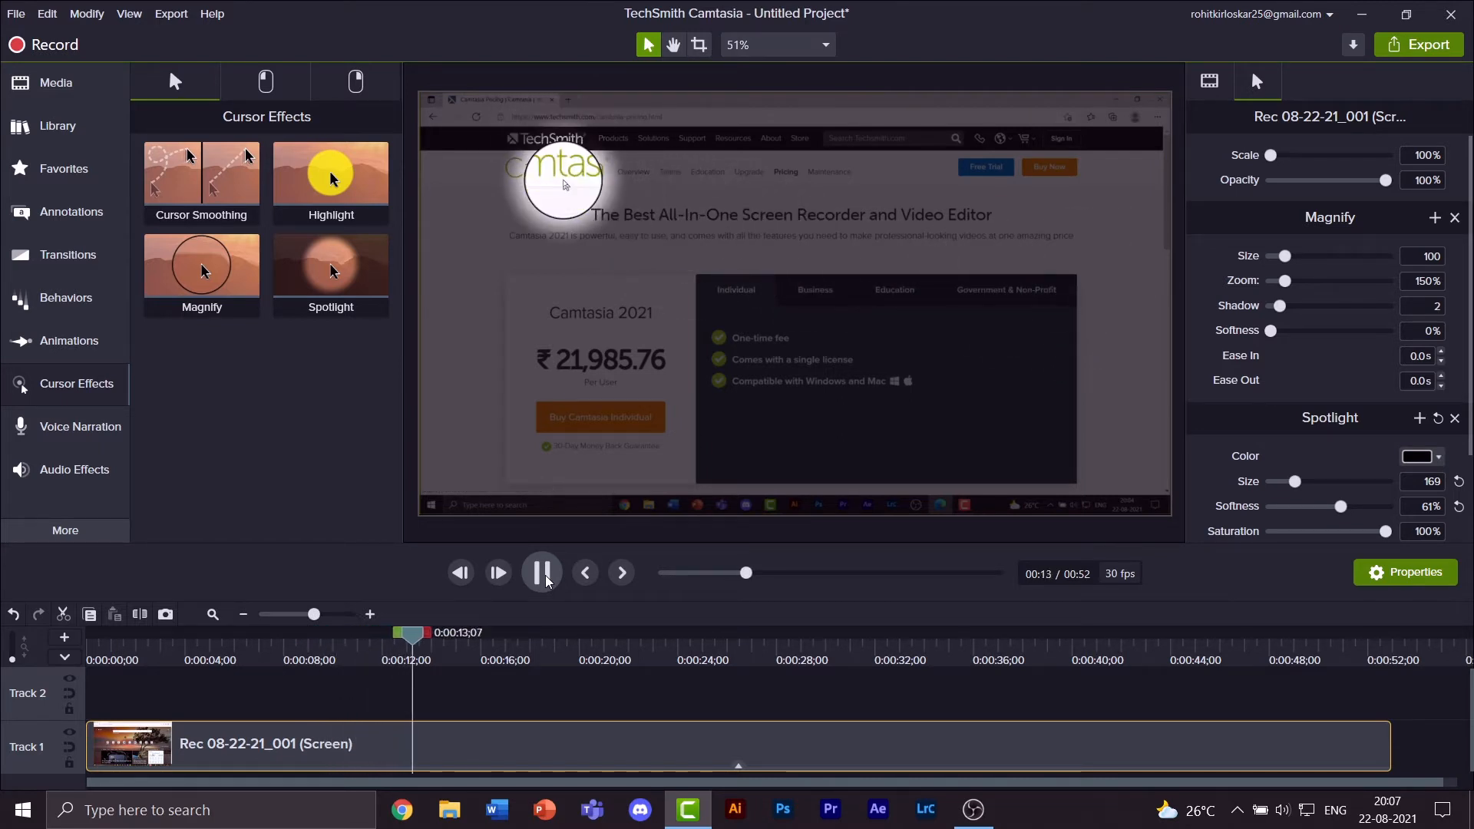
left_click(542, 573)
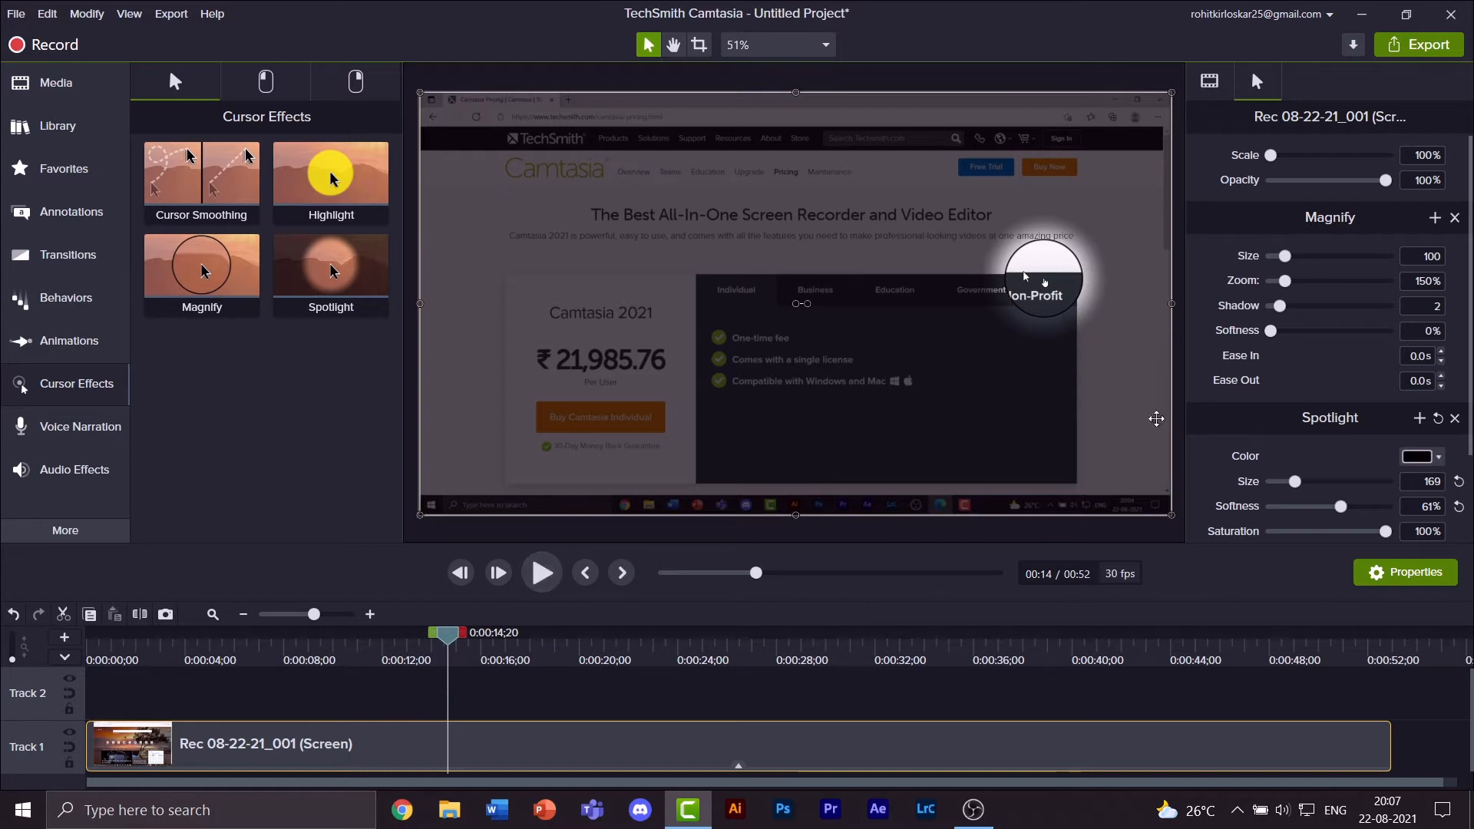
Step: Set the Magnify effect's zoom to 118% and preview the clip
left_click_drag(1285, 281, 1277, 287)
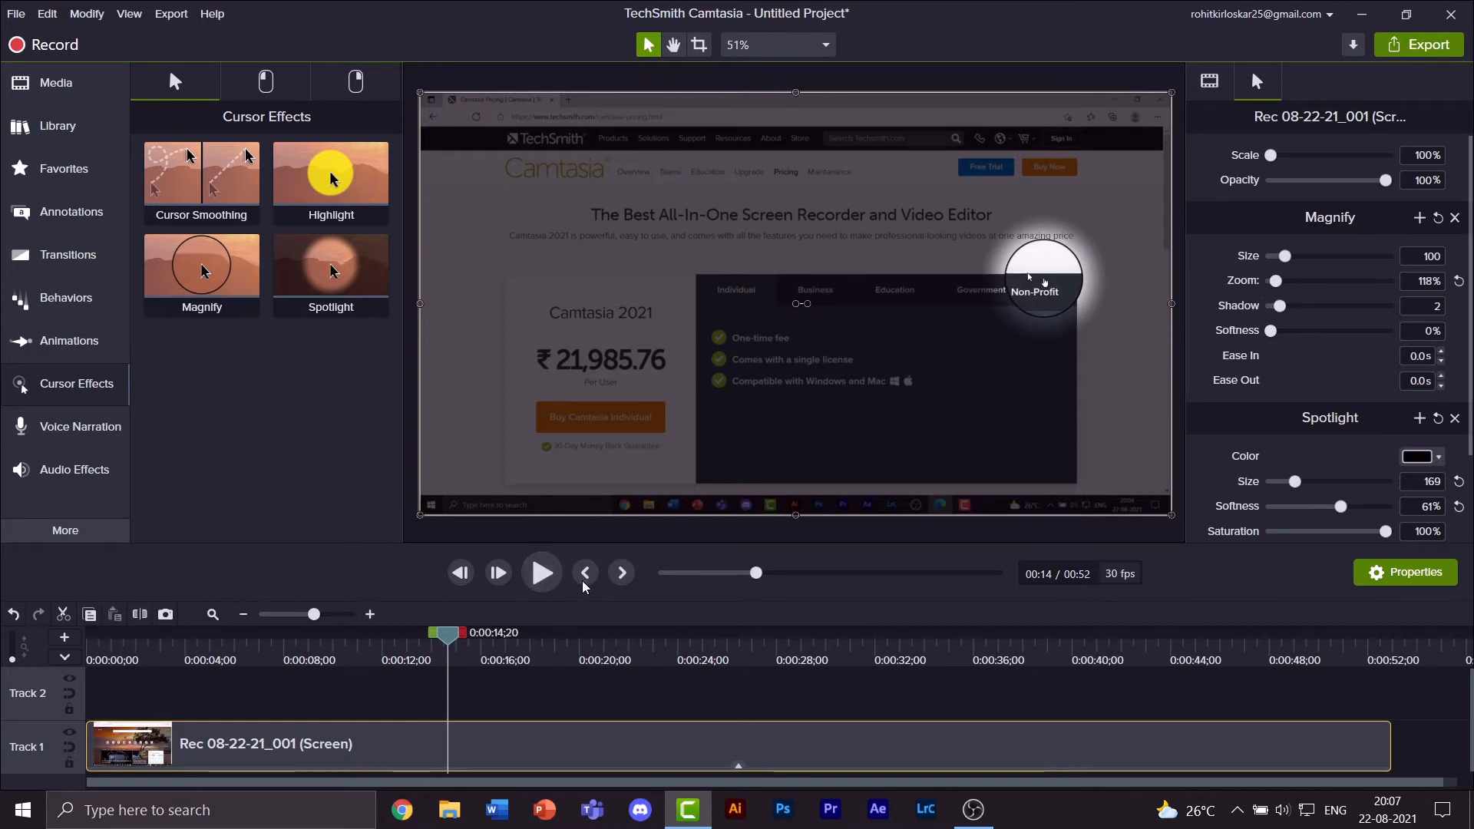
left_click(532, 585)
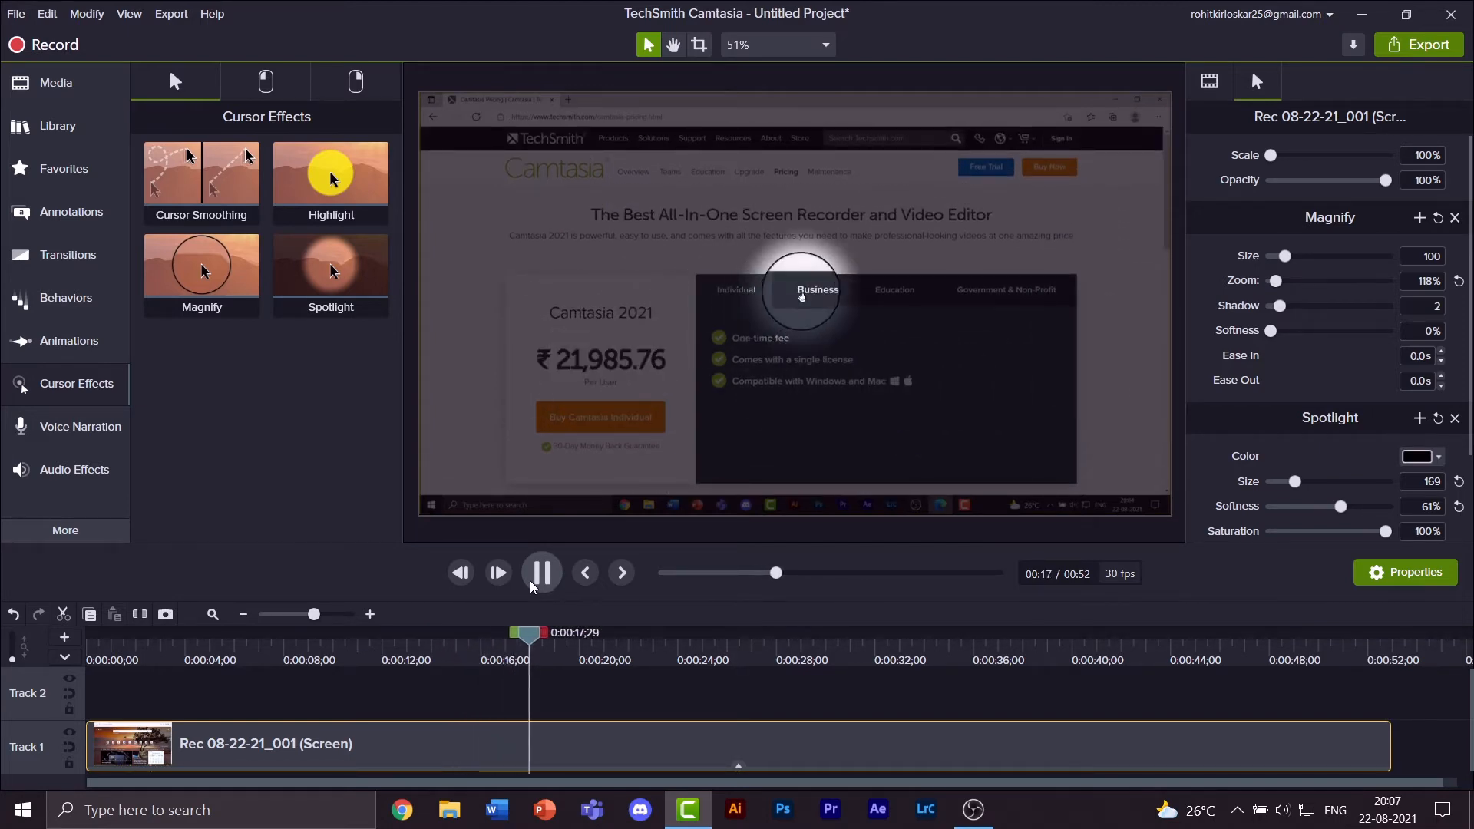
left_click(532, 586)
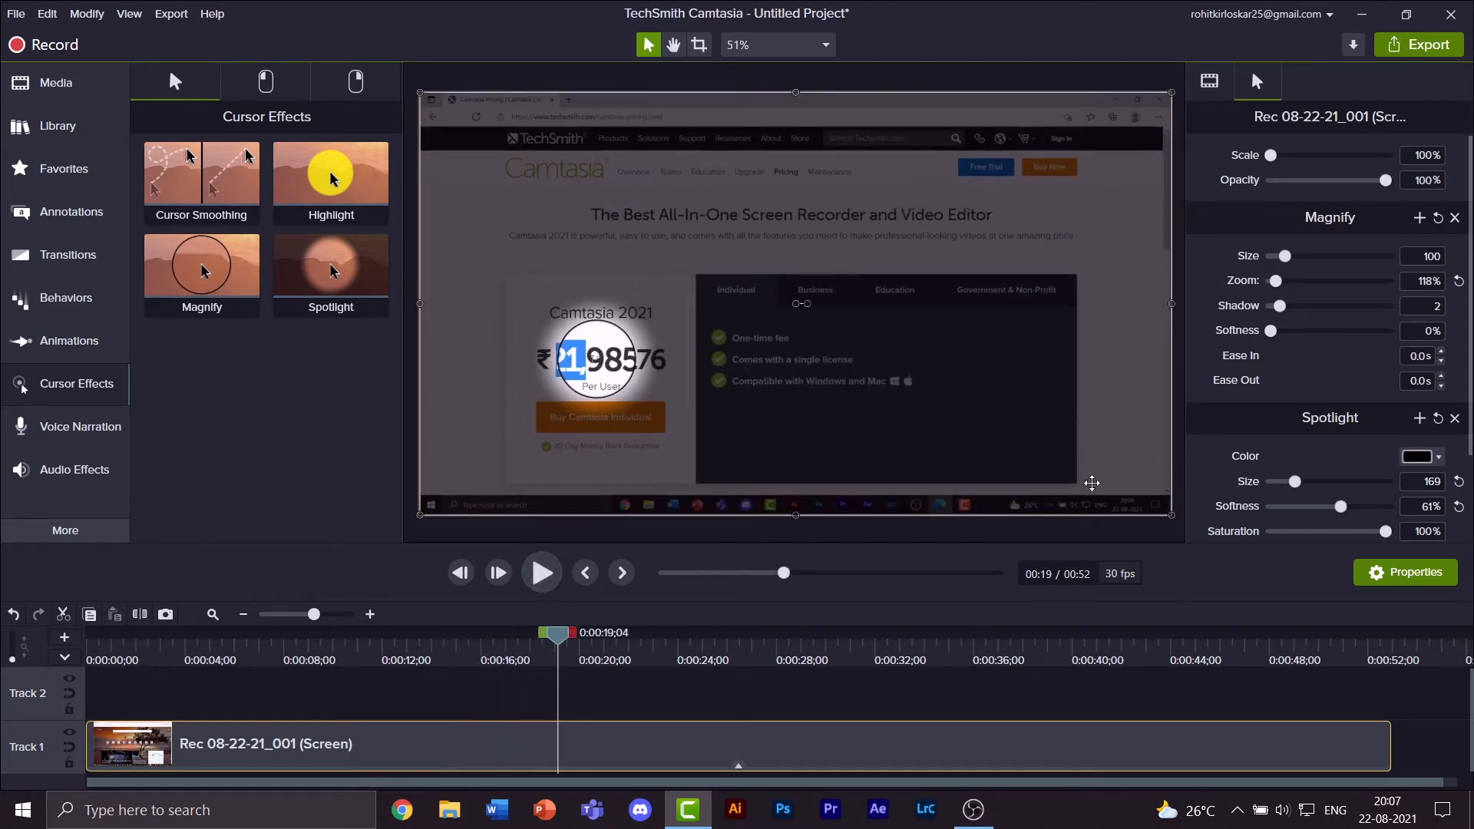
Step: Replace the clip's Magnify and Spotlight effects with the Highlight cursor effect and play the clip to preview it
left_click(1455, 218)
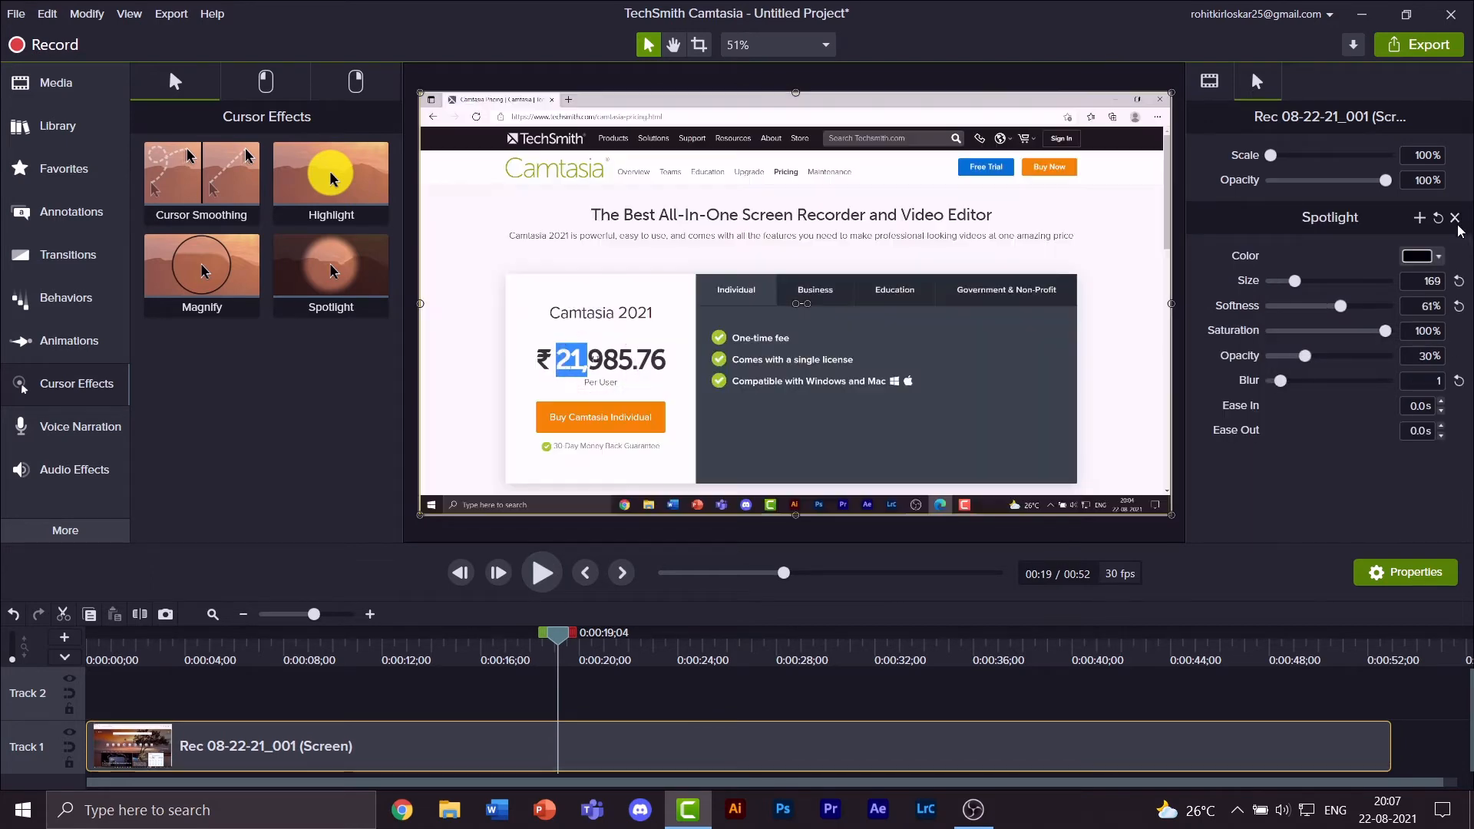
left_click(1455, 218)
left_click_drag(328, 164, 623, 749)
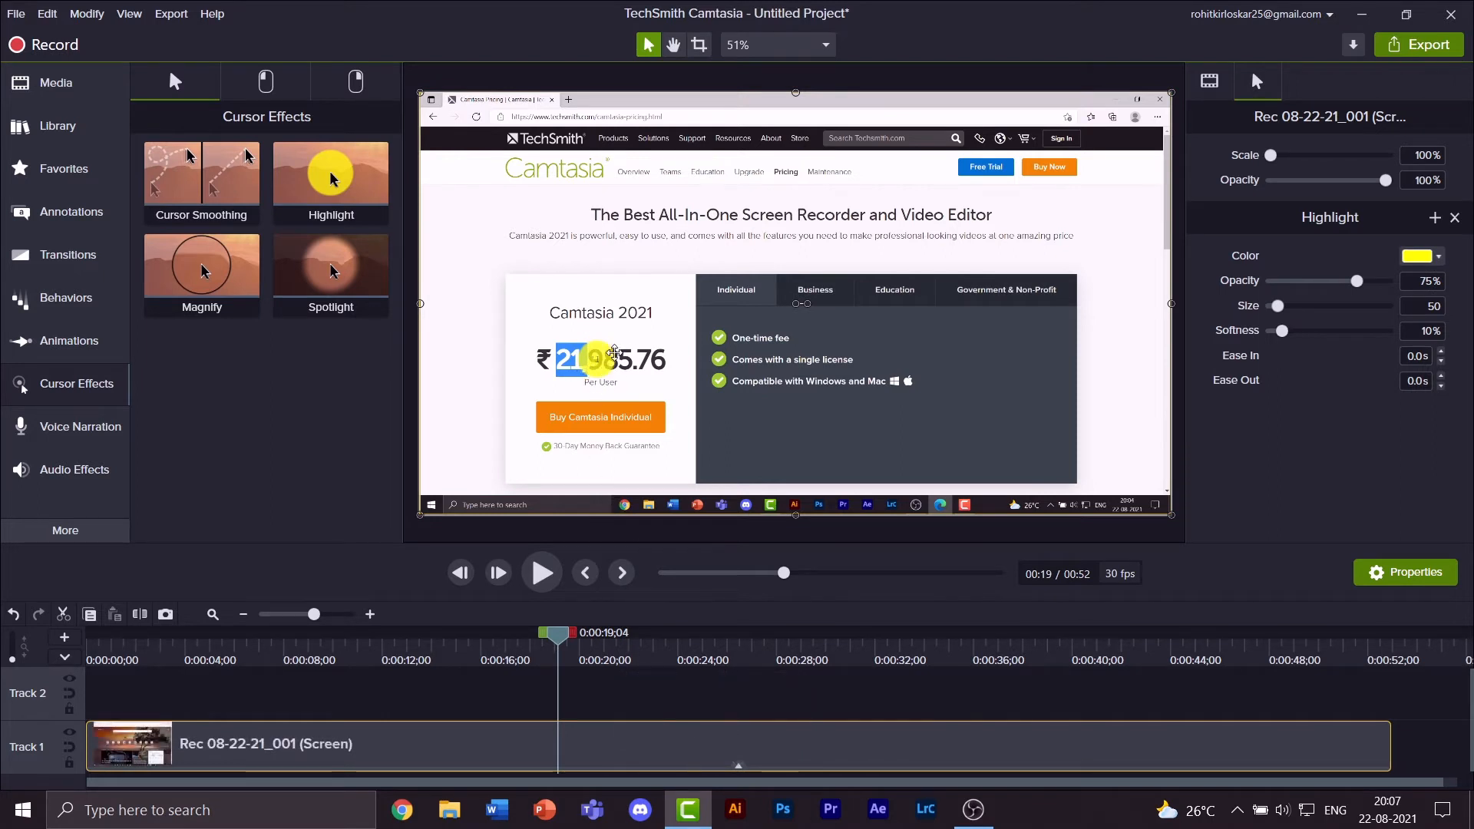
left_click(542, 574)
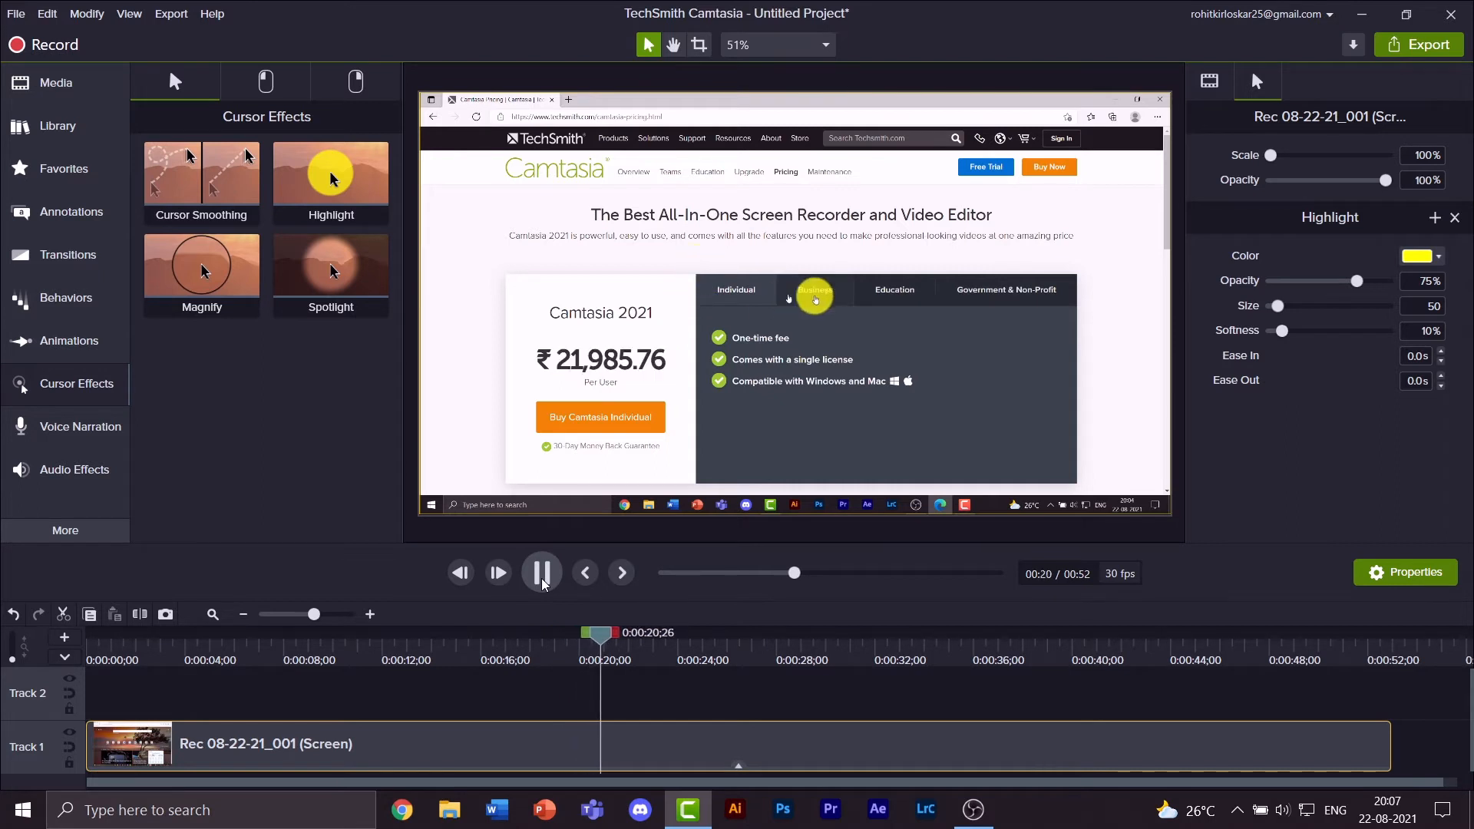
Step: Stop the preview, try orange and then magenta (#FF00E4) as the Highlight colour, and lower its opacity to 56%
left_click(542, 574)
left_click(1440, 263)
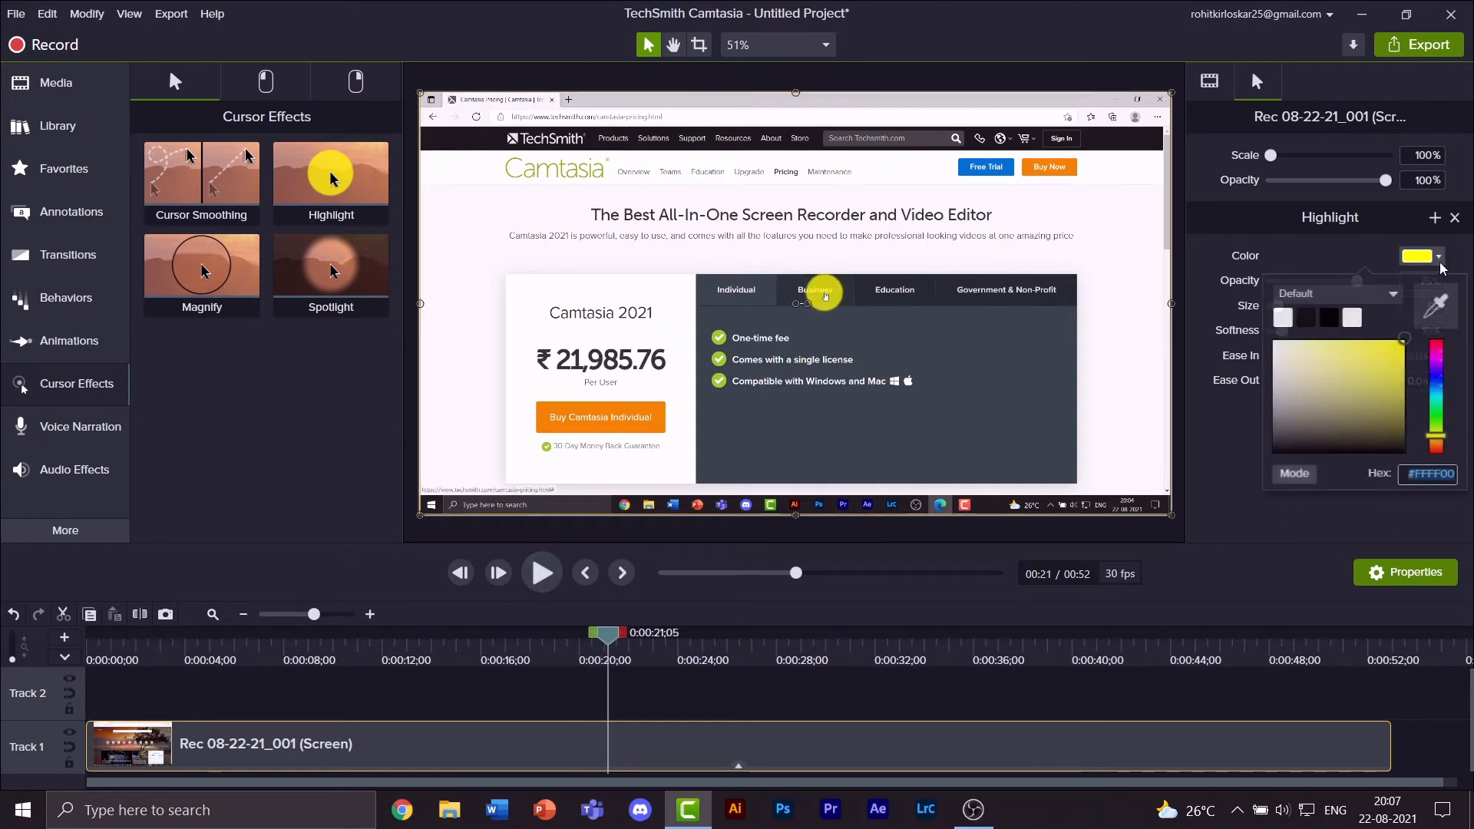
left_click_drag(1442, 358, 1438, 453)
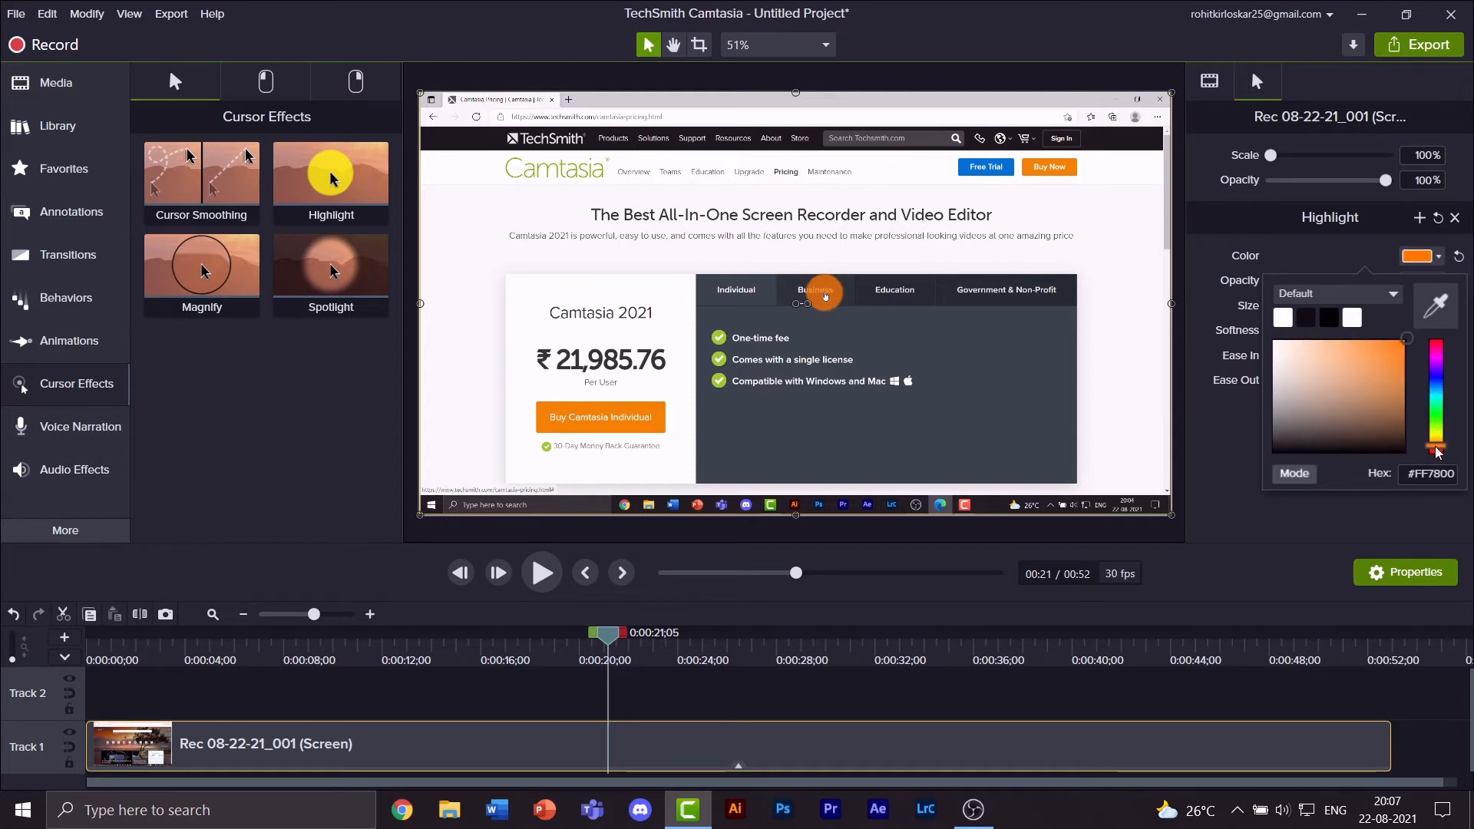
left_click(1441, 364)
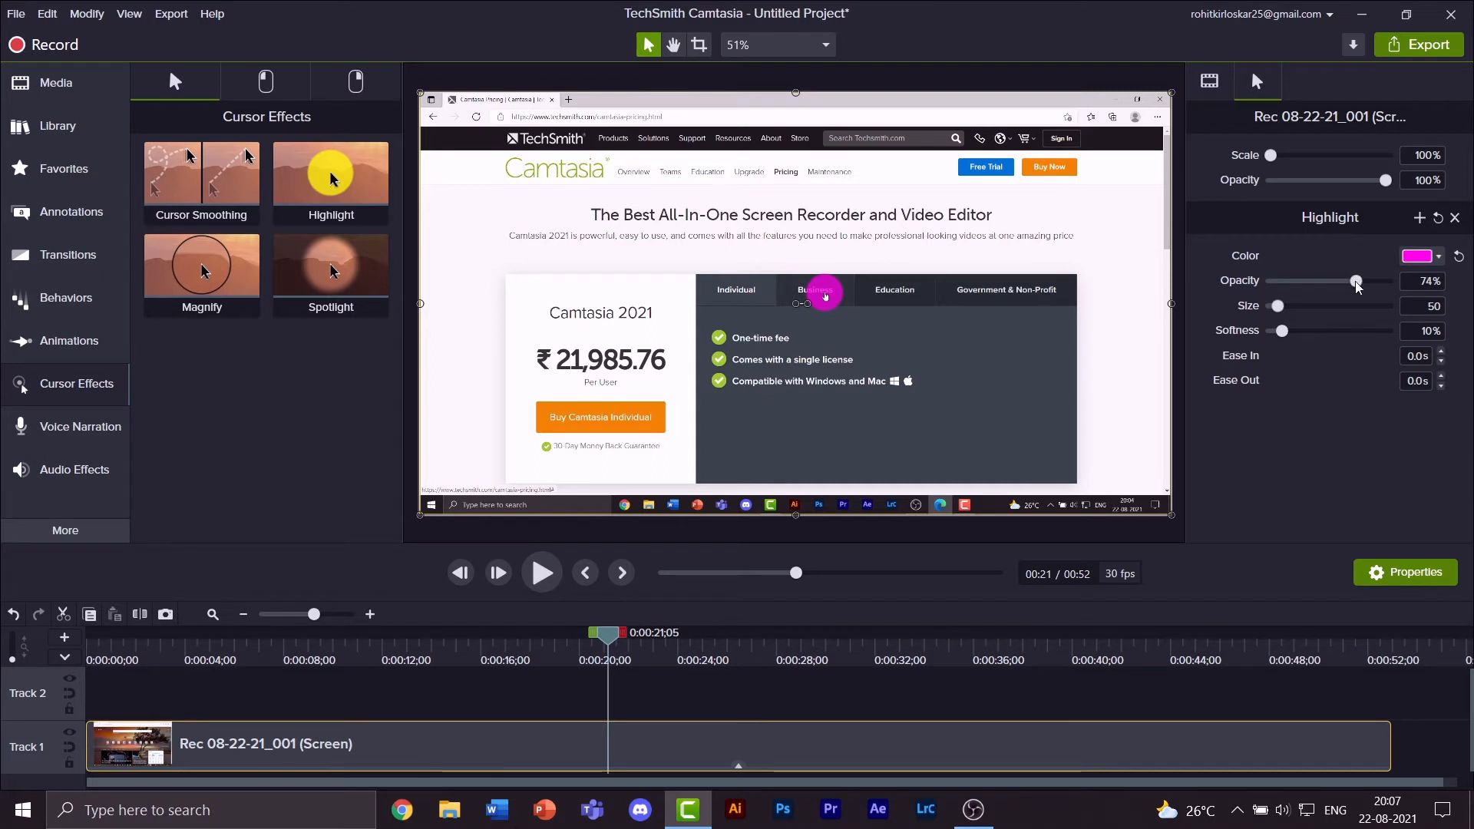
left_click_drag(1356, 281, 1335, 307)
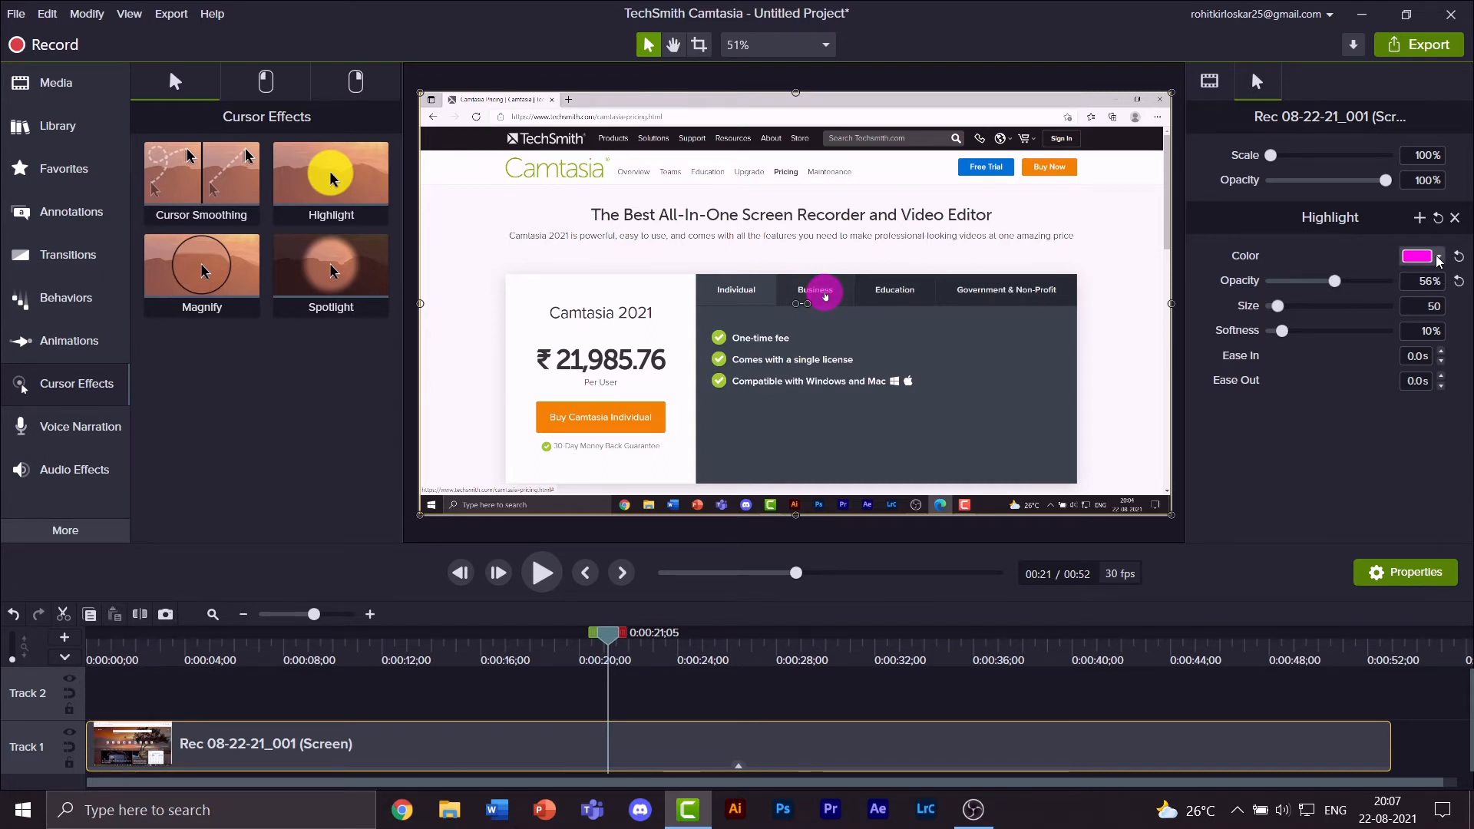
Step: Return the Highlight effect's colour to yellow and reset its opacity to the default
left_click(1438, 257)
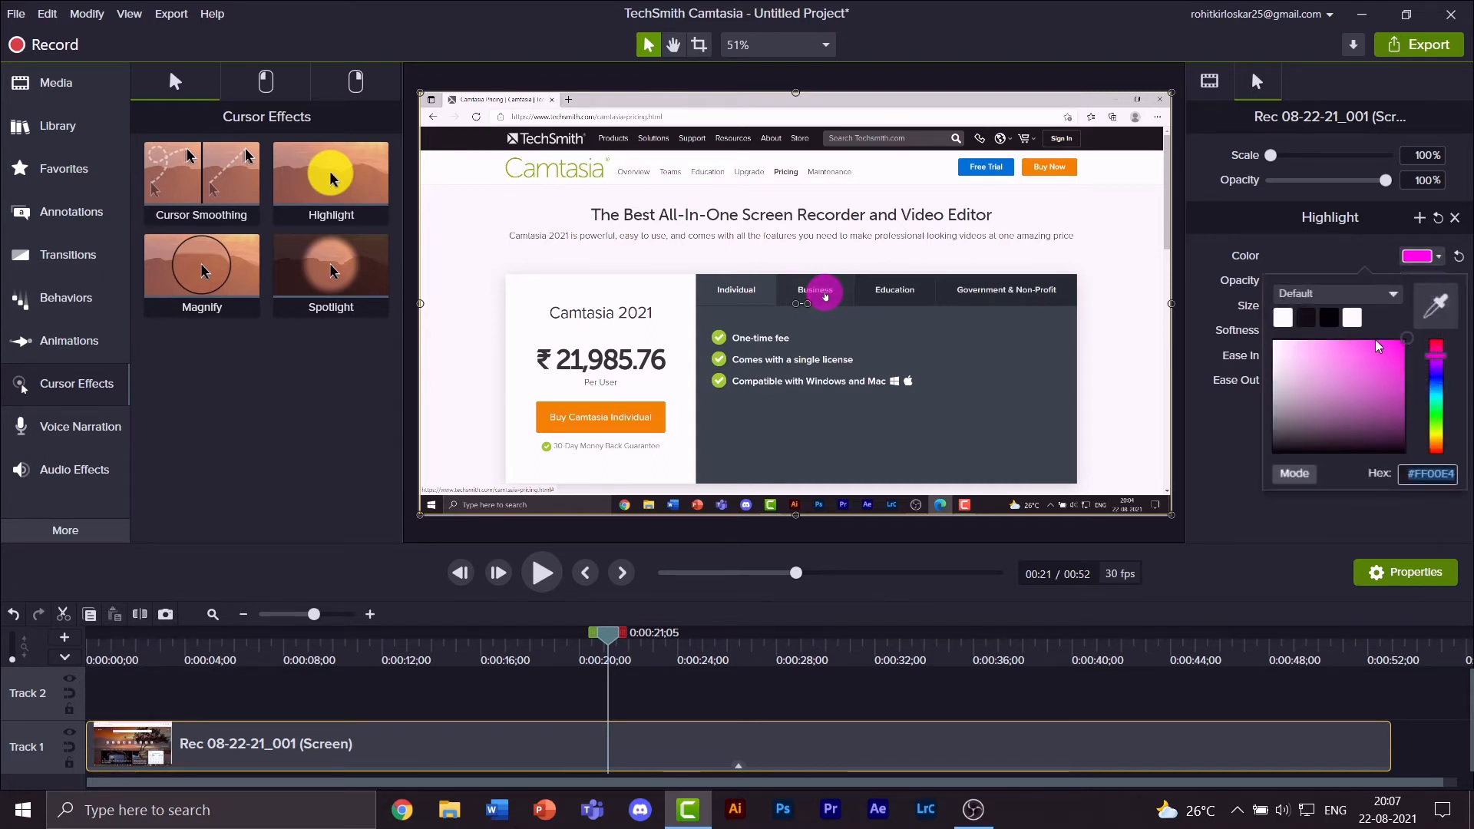
left_click(1437, 436)
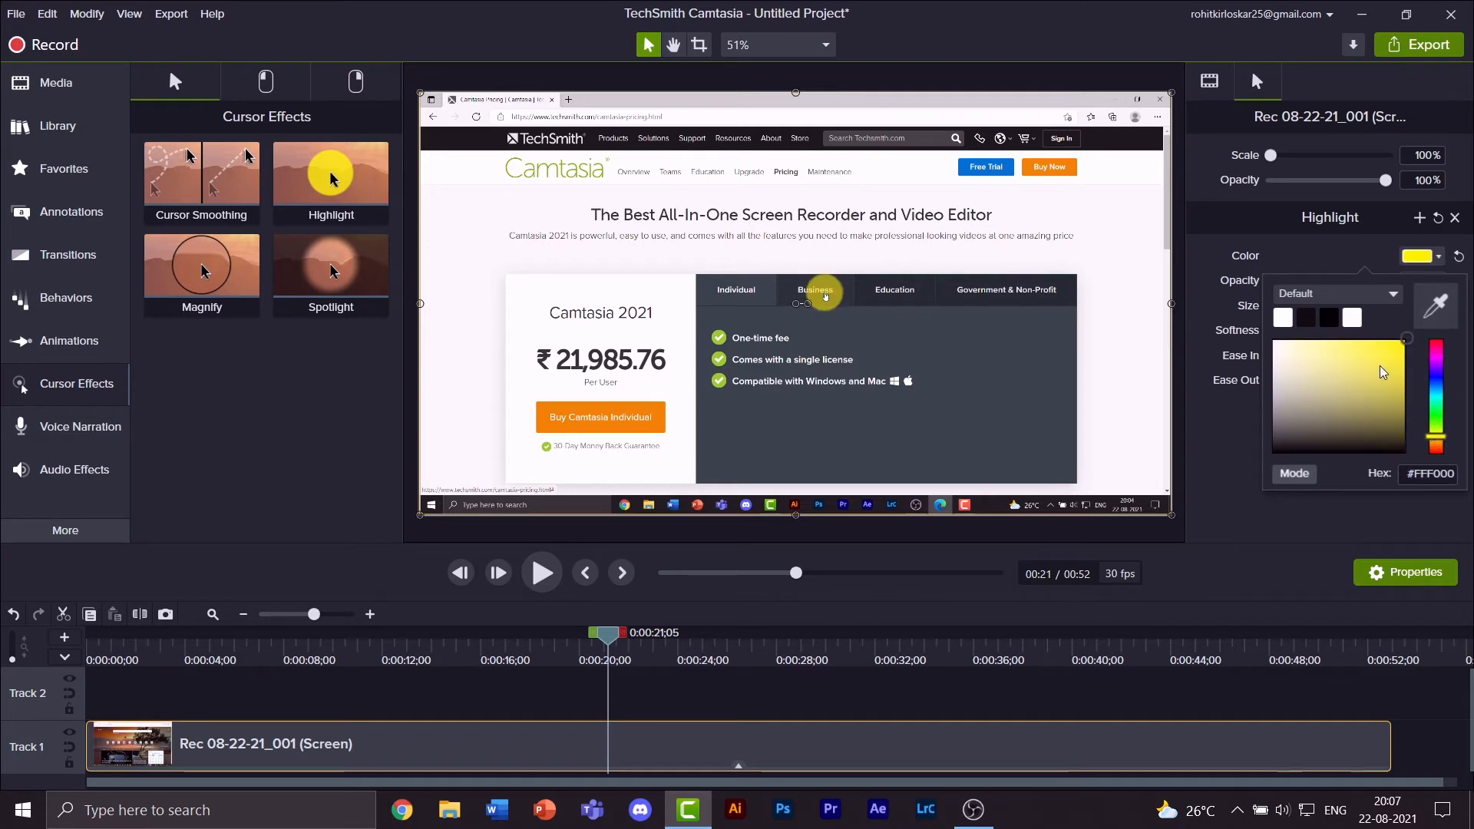
mouse_move(1389, 347)
left_mouse_down()
mouse_move(1384, 385)
mouse_move(1321, 420)
mouse_move(1409, 344)
left_mouse_up()
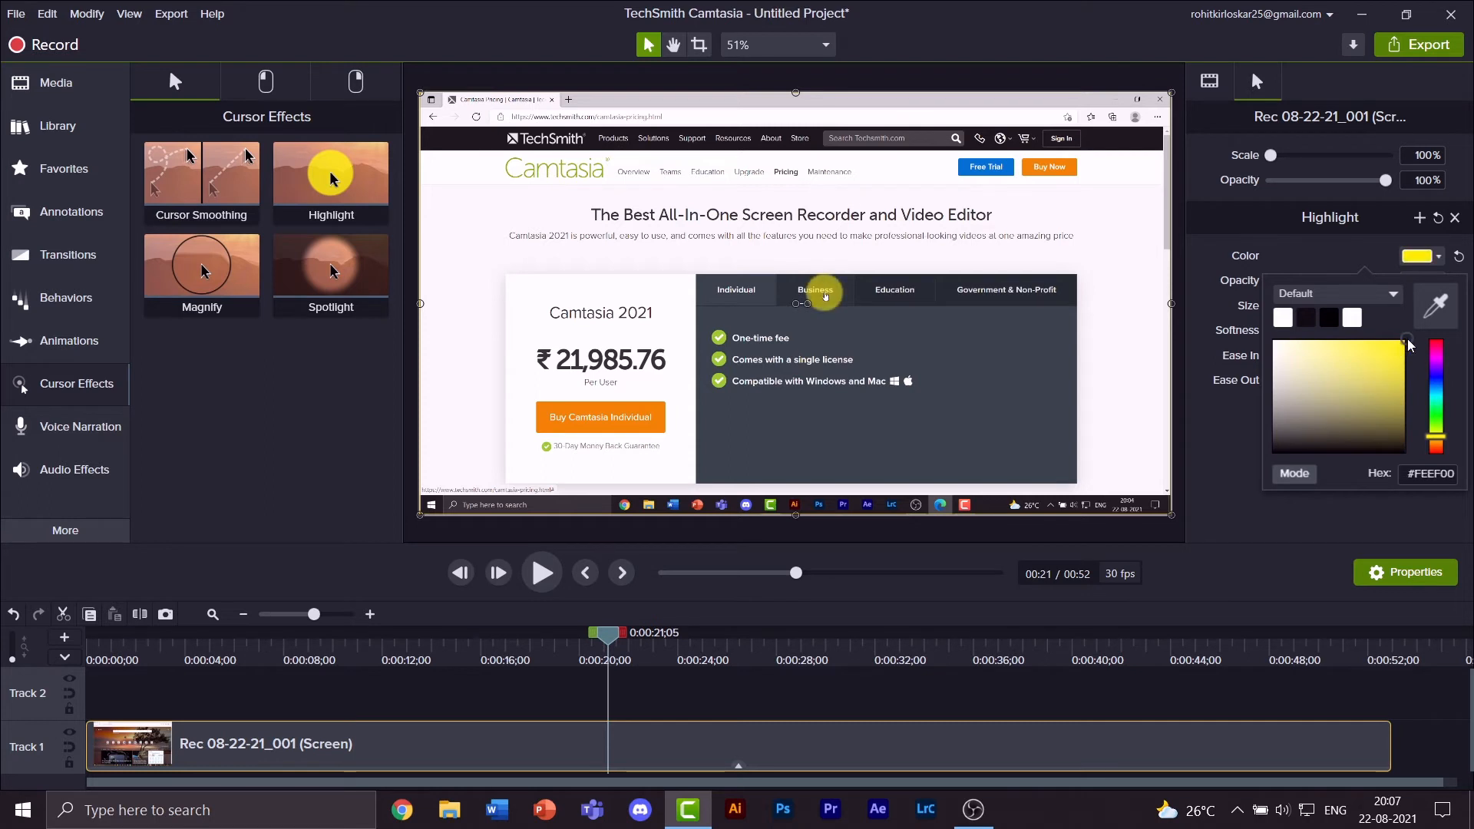
left_click(1437, 264)
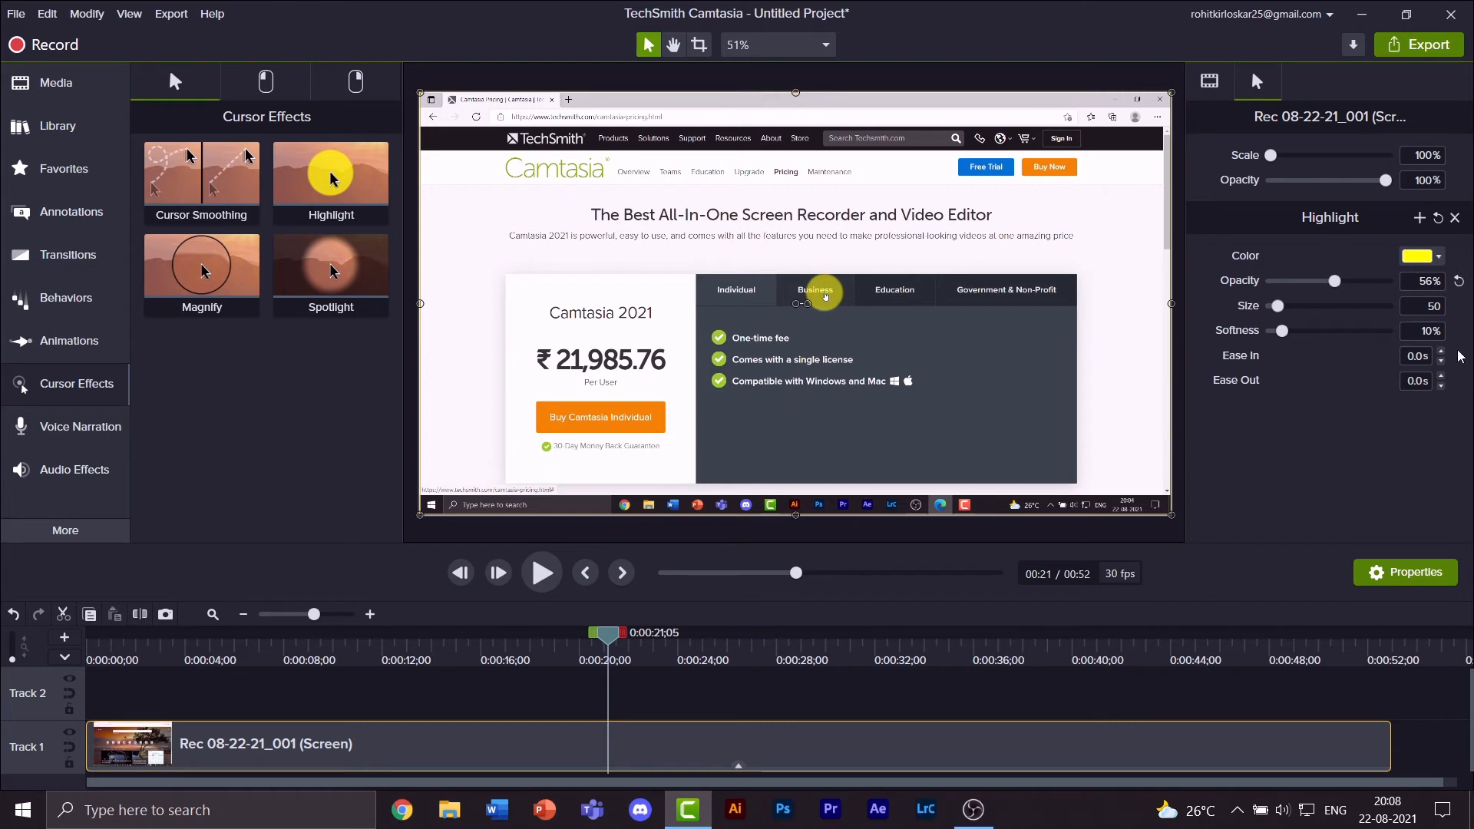
left_click(1460, 284)
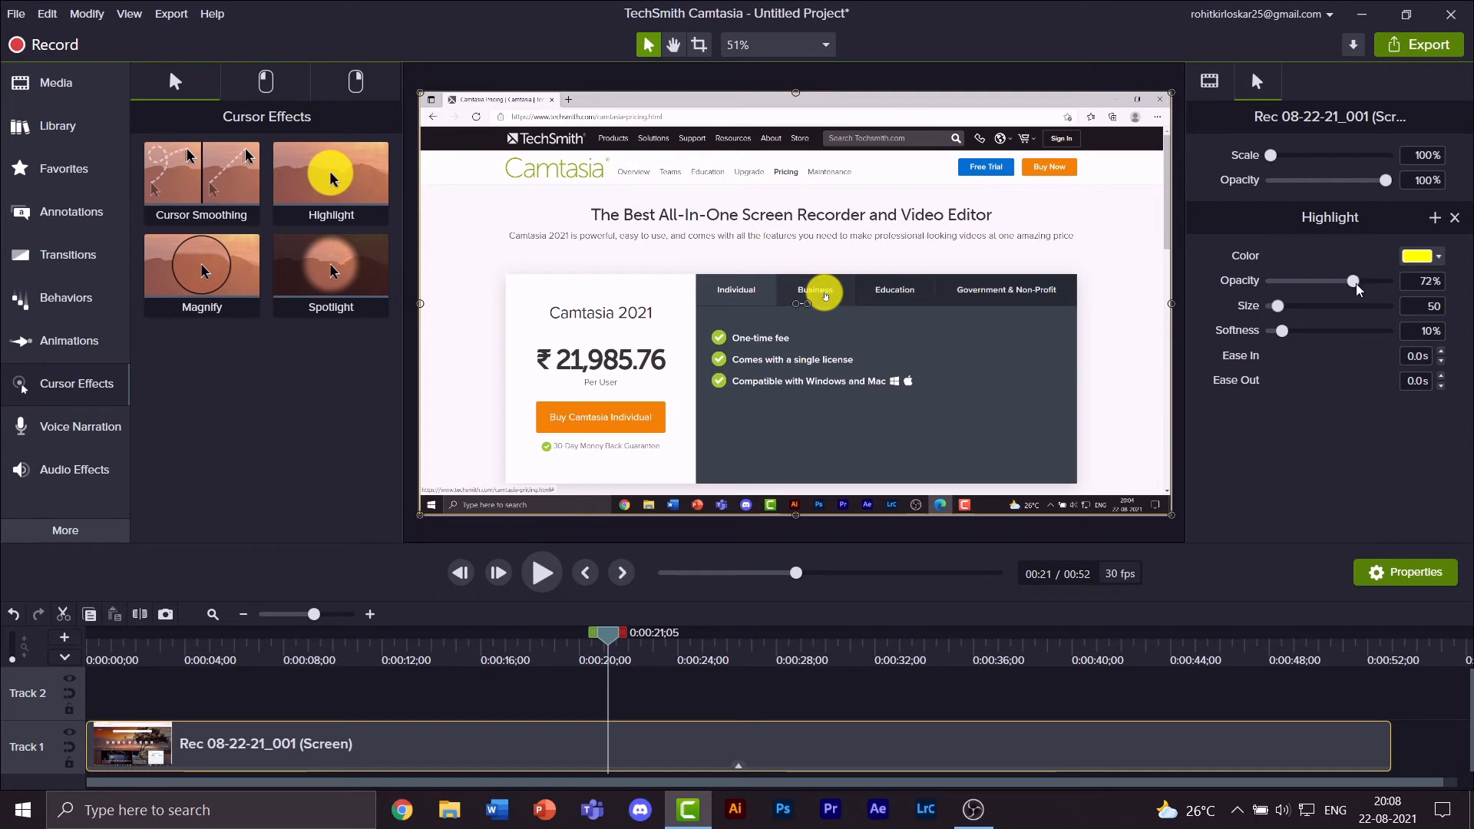
Step: Set the Highlight effect's opacity to 50% and preview the clip for a few seconds
left_click_drag(1357, 282, 1333, 291)
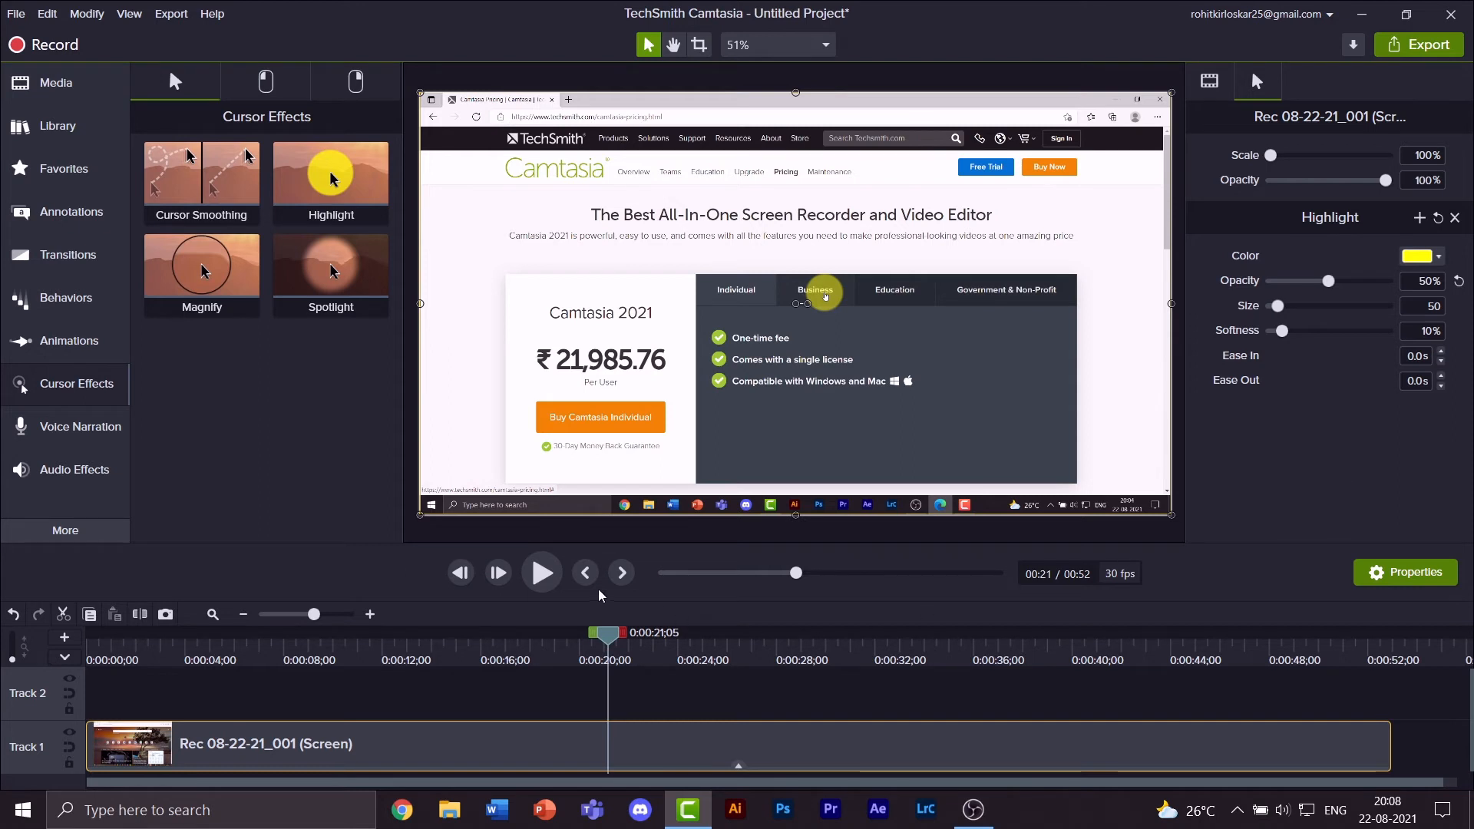
left_click(541, 576)
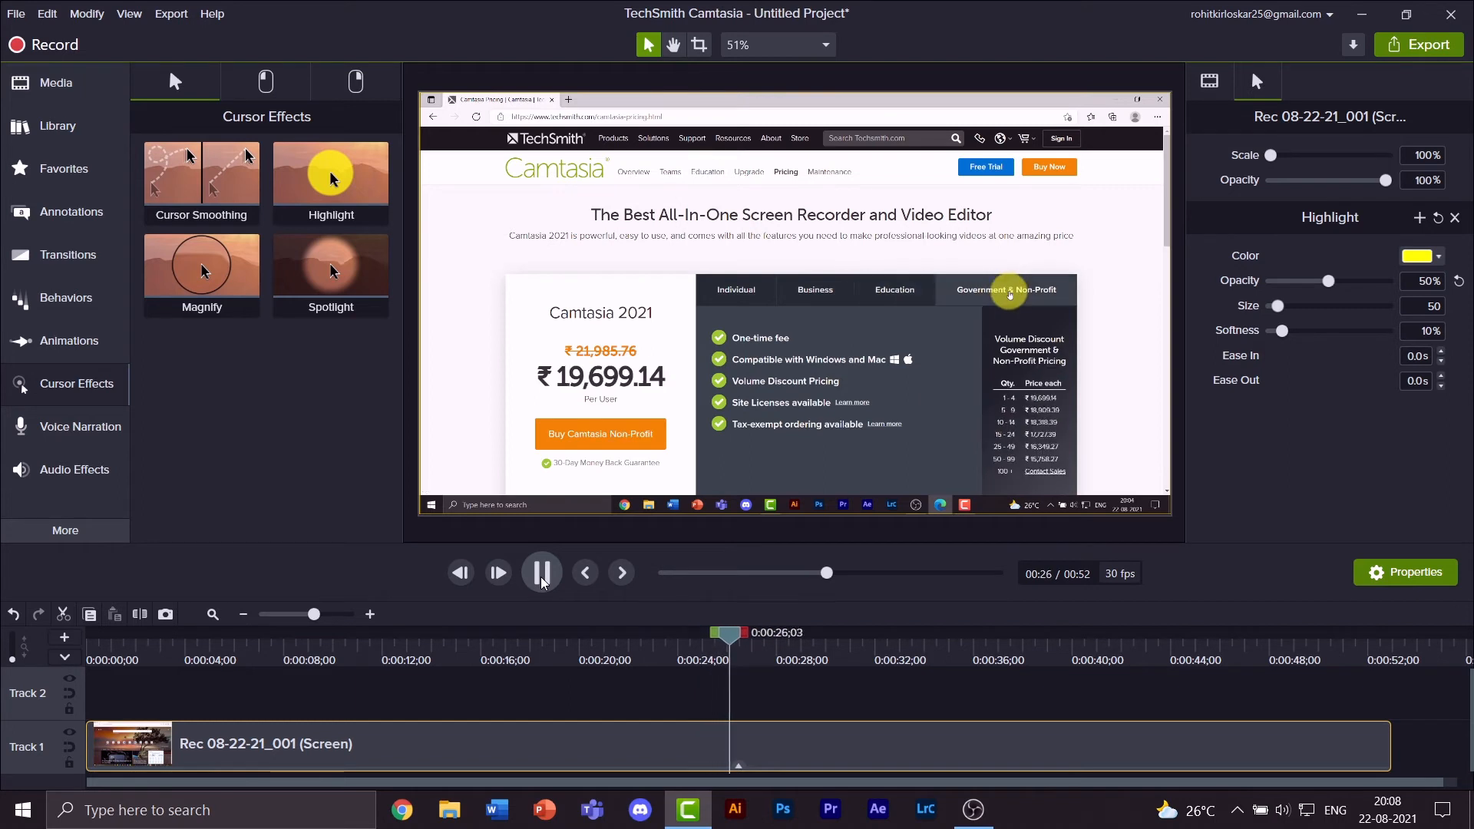
left_click(542, 576)
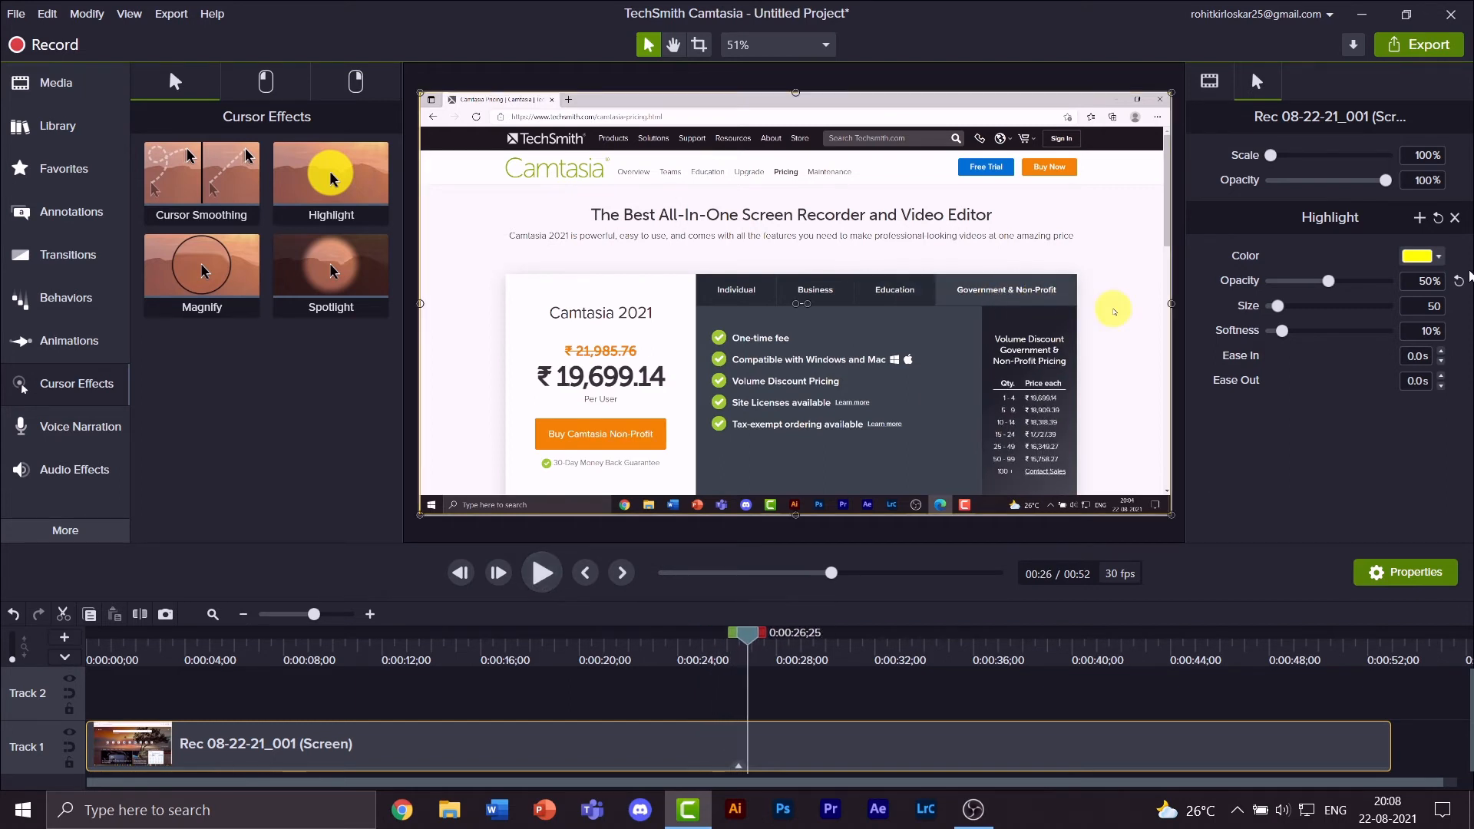
Step: Replace the clip's Highlight effect with the Cursor Smoothing effect and play the clip to preview it
left_click(1455, 219)
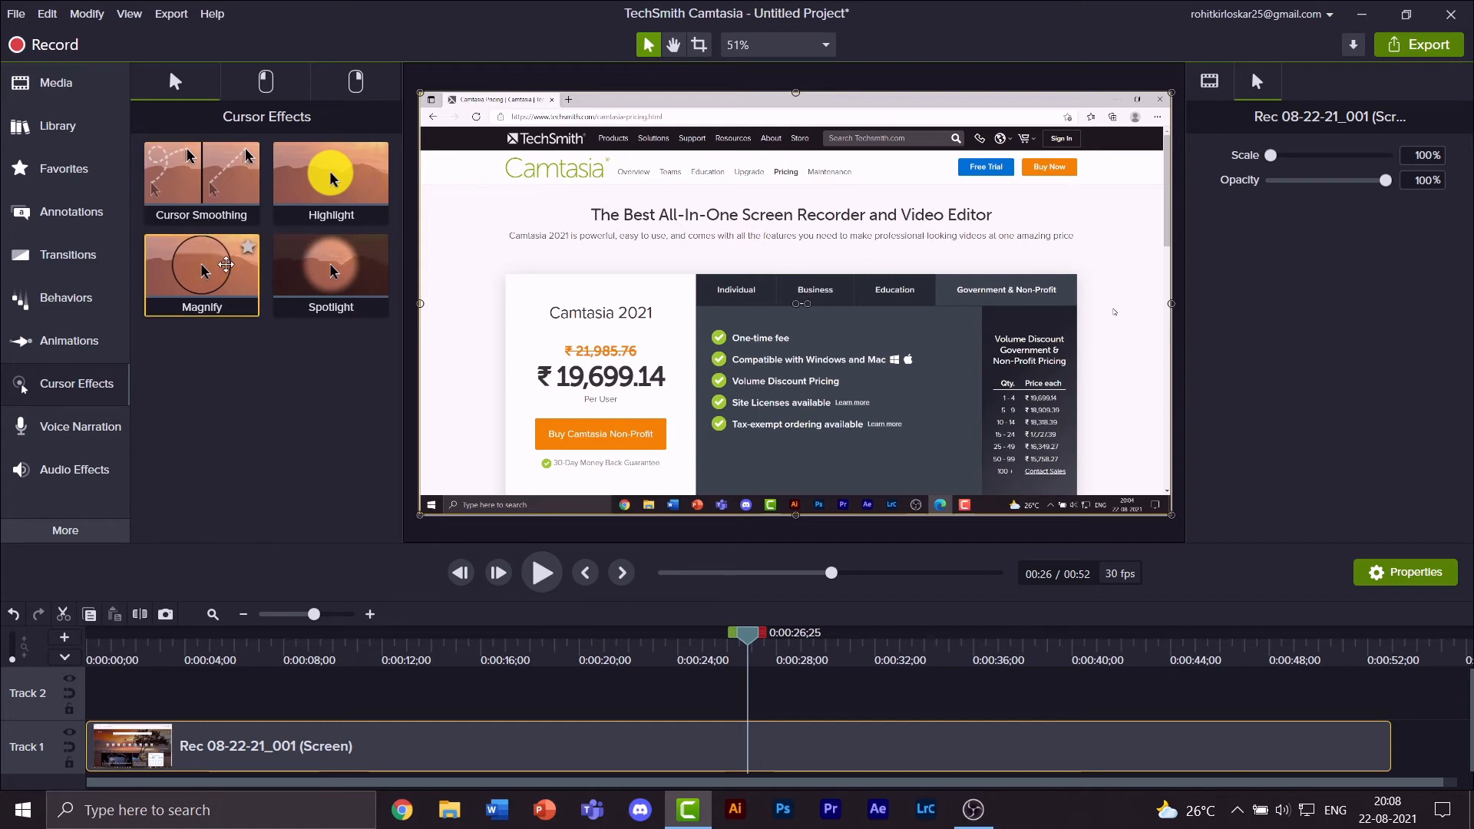
left_click_drag(201, 183, 670, 740)
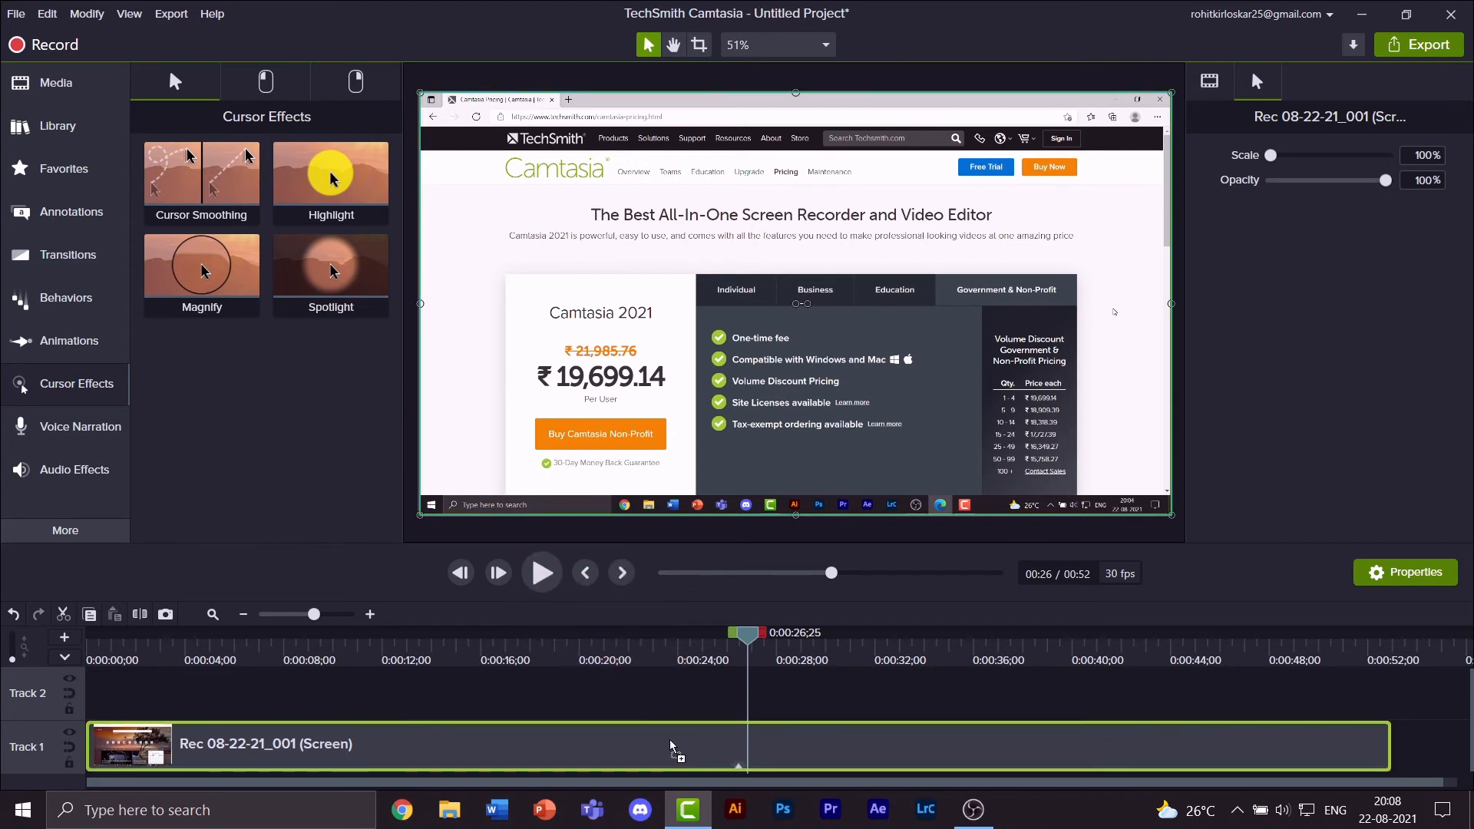
left_click(542, 576)
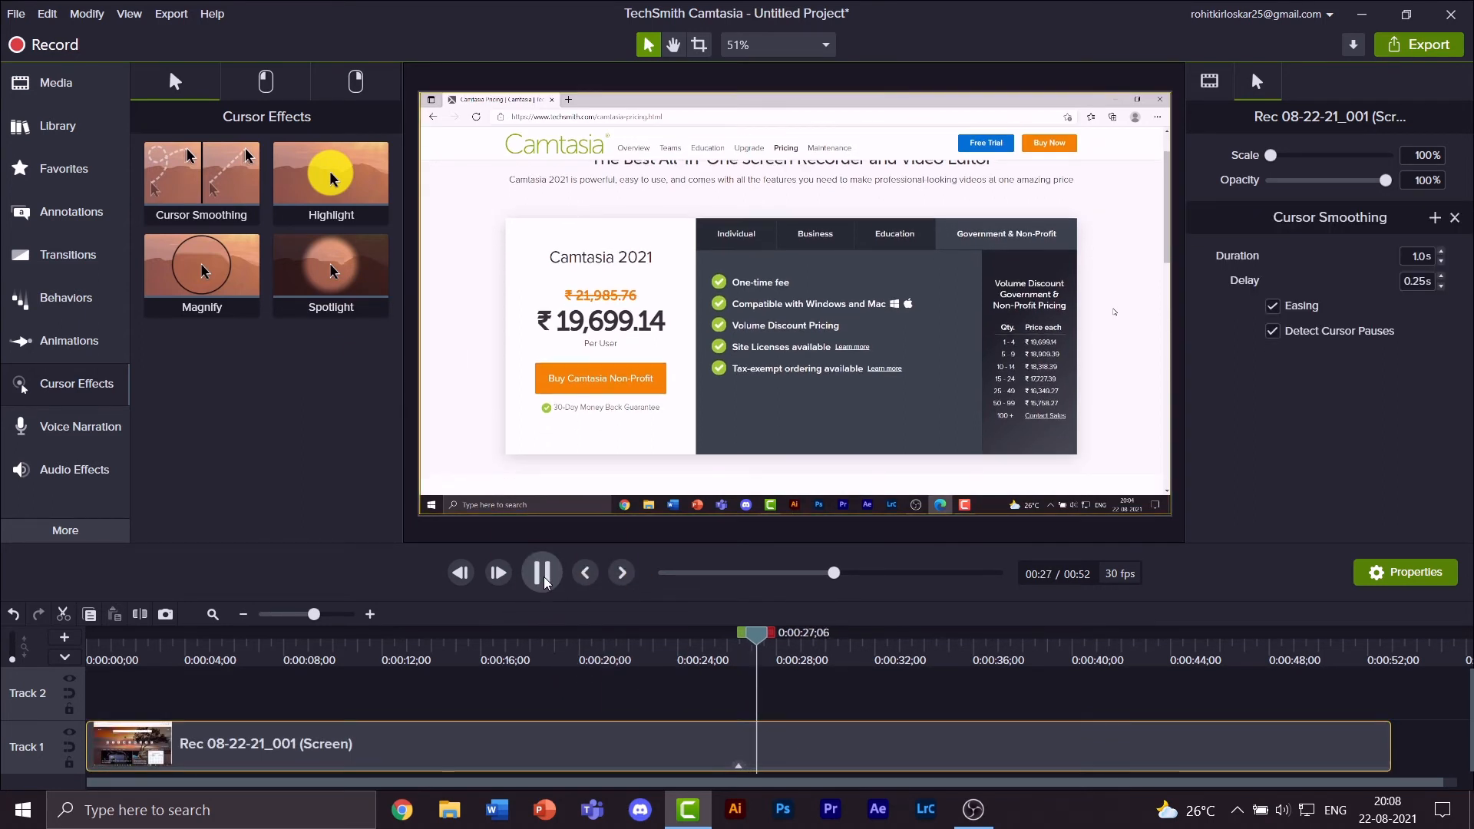
Step: Delete the Cursor Smoothing effect from the clip's effects and preview the unsmoothed cursor from about 0:37
left_click_drag(783, 643, 970, 644)
left_click(736, 764)
left_click(831, 759)
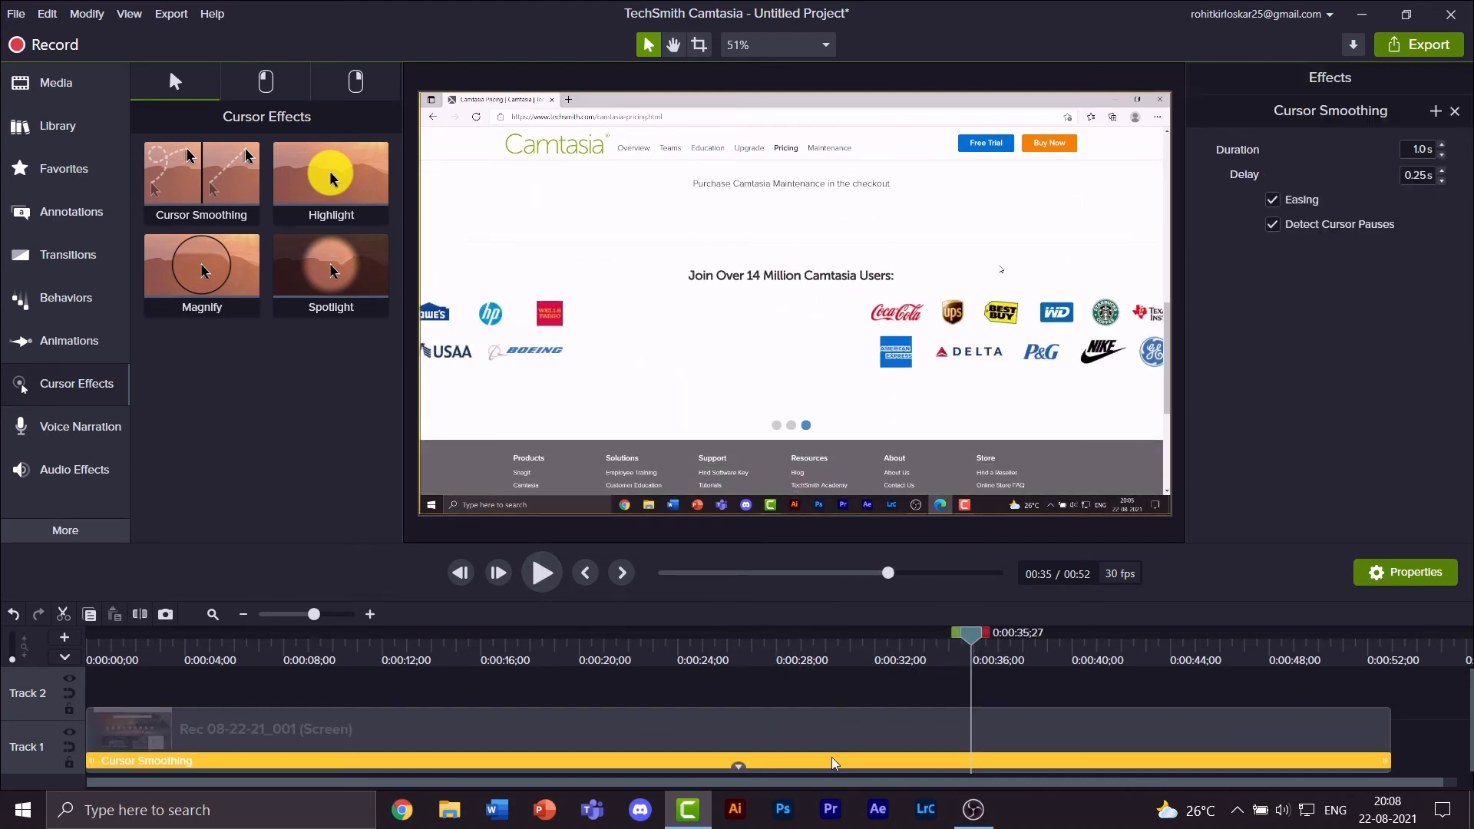
right_click(832, 757)
left_click(883, 712)
left_click_drag(973, 655, 1004, 645)
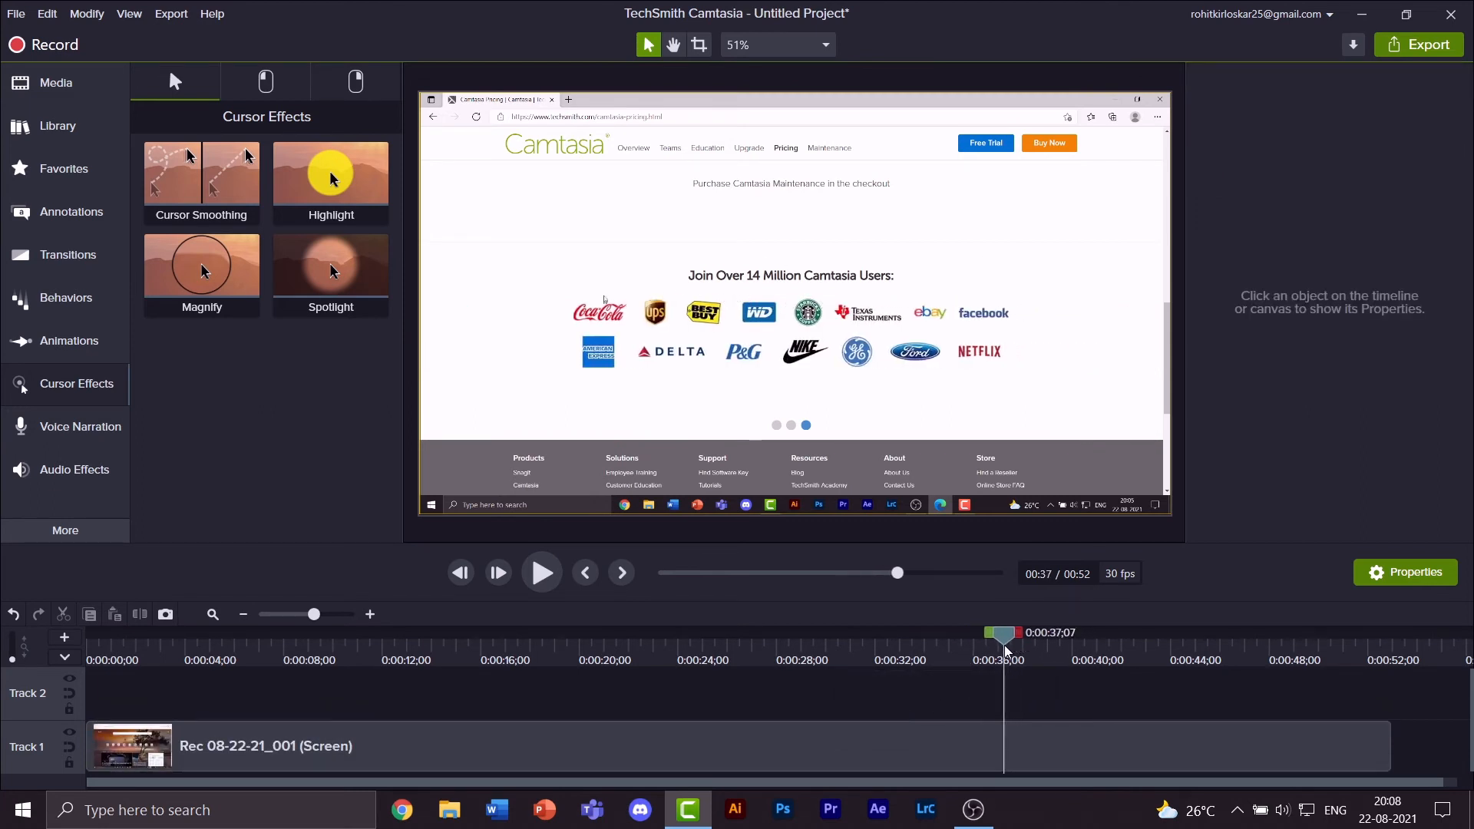
left_click(550, 569)
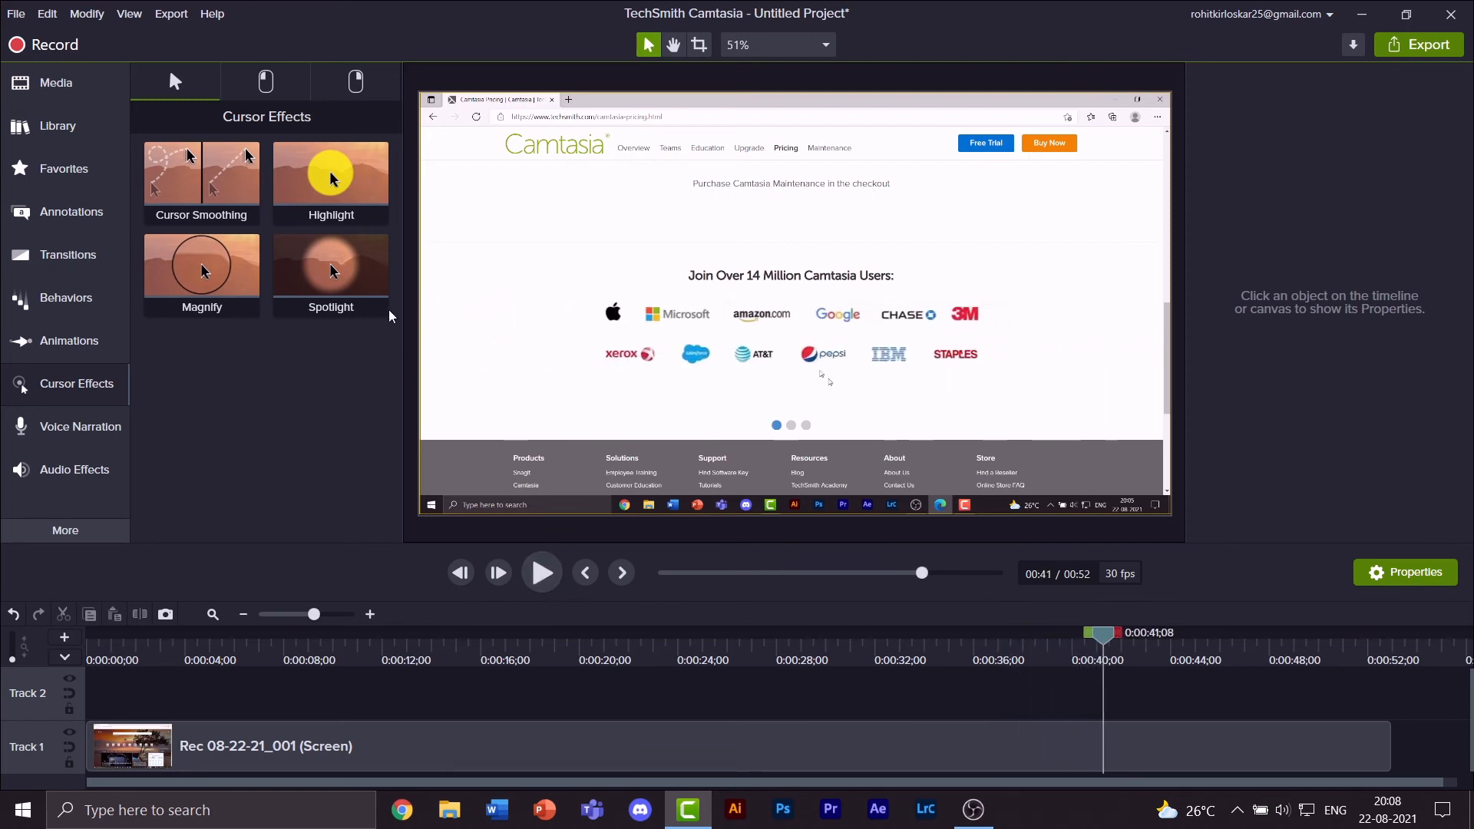
Step: Add Cursor Smoothing to the screen clip again and preview it from about 0:37 to 0:50
left_click_drag(180, 194, 798, 737)
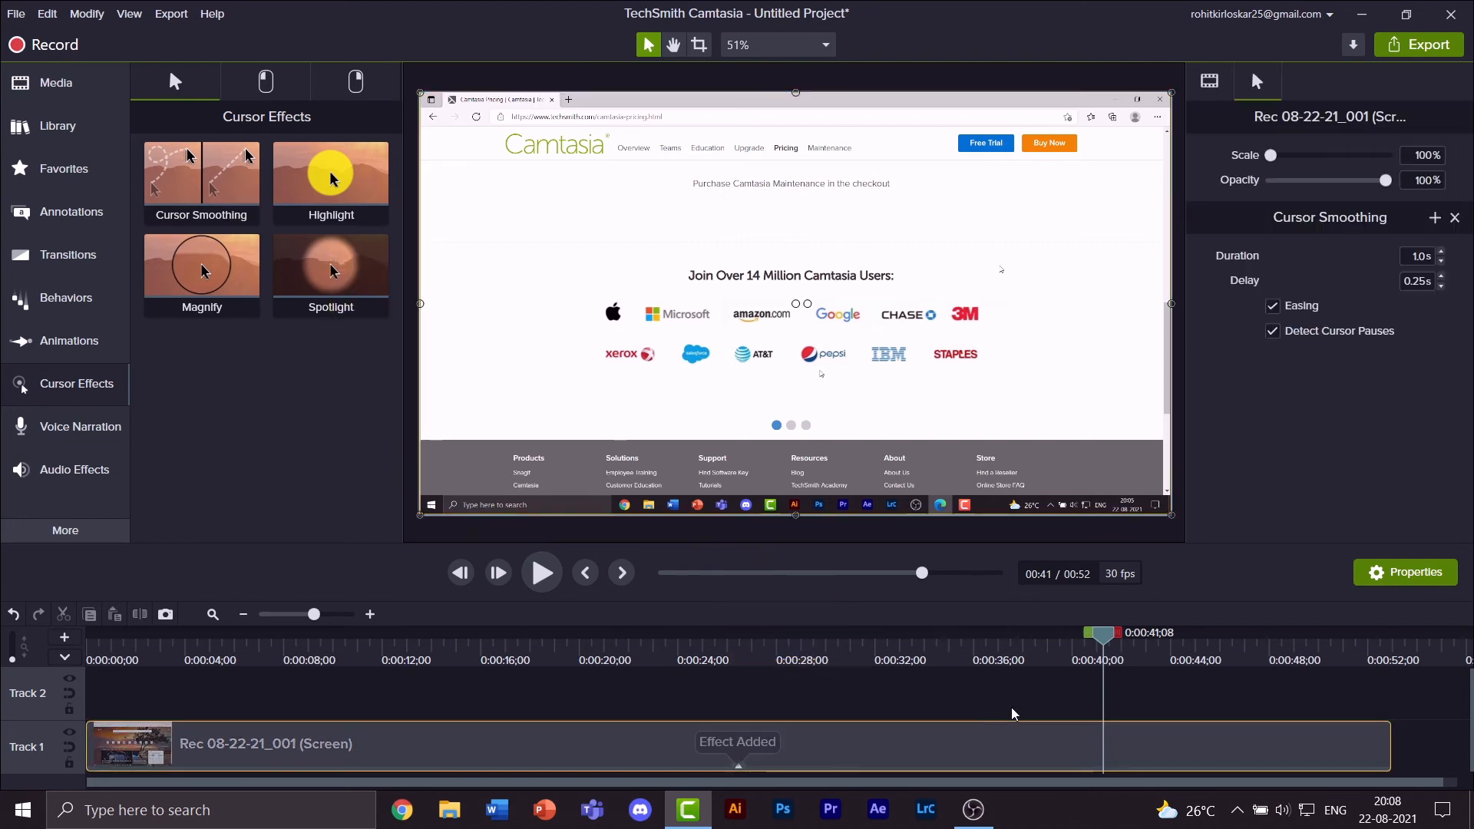
left_click_drag(1100, 658, 1011, 663)
left_click(530, 578)
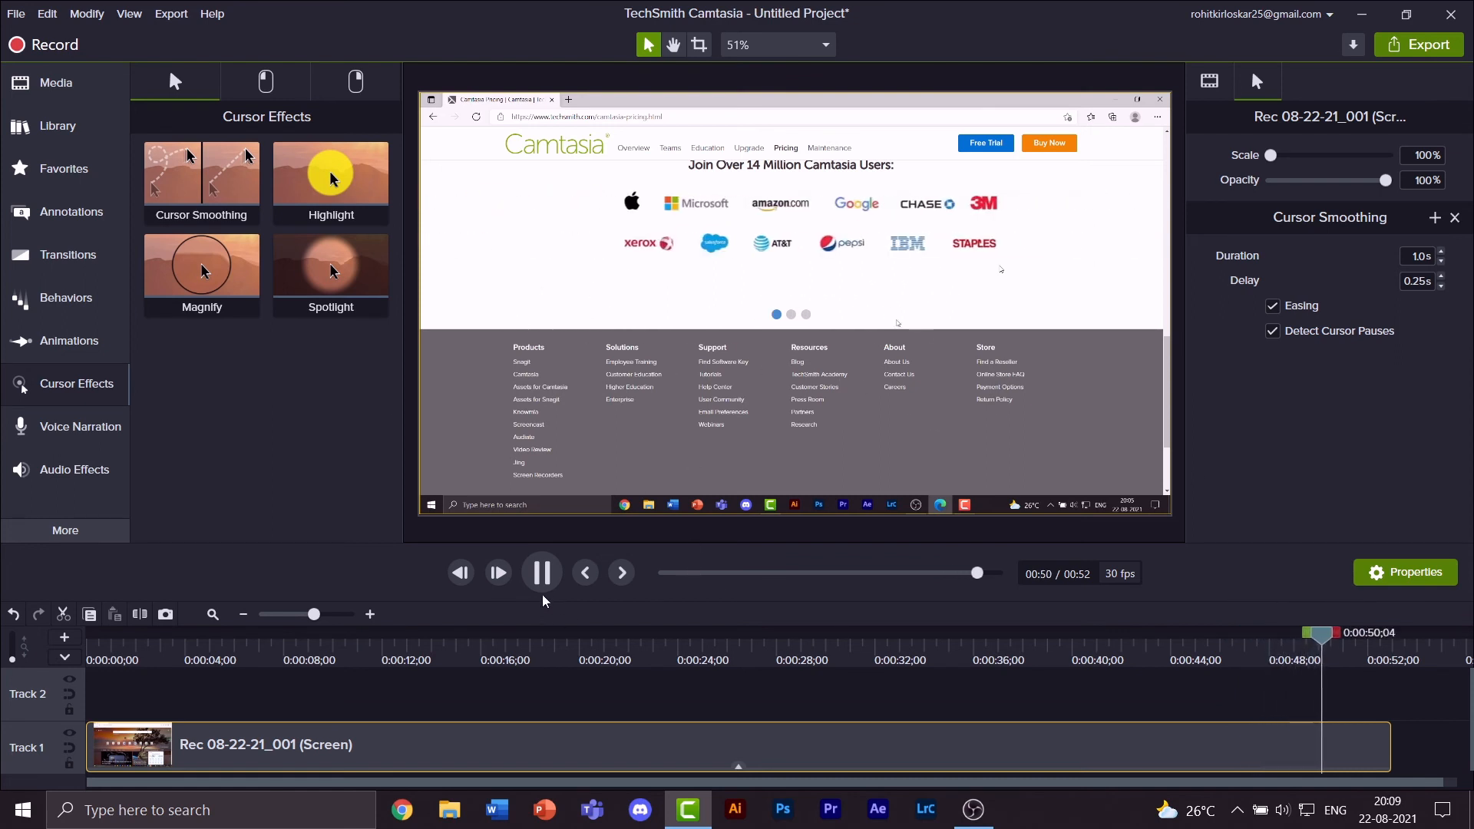
left_click(839, 288)
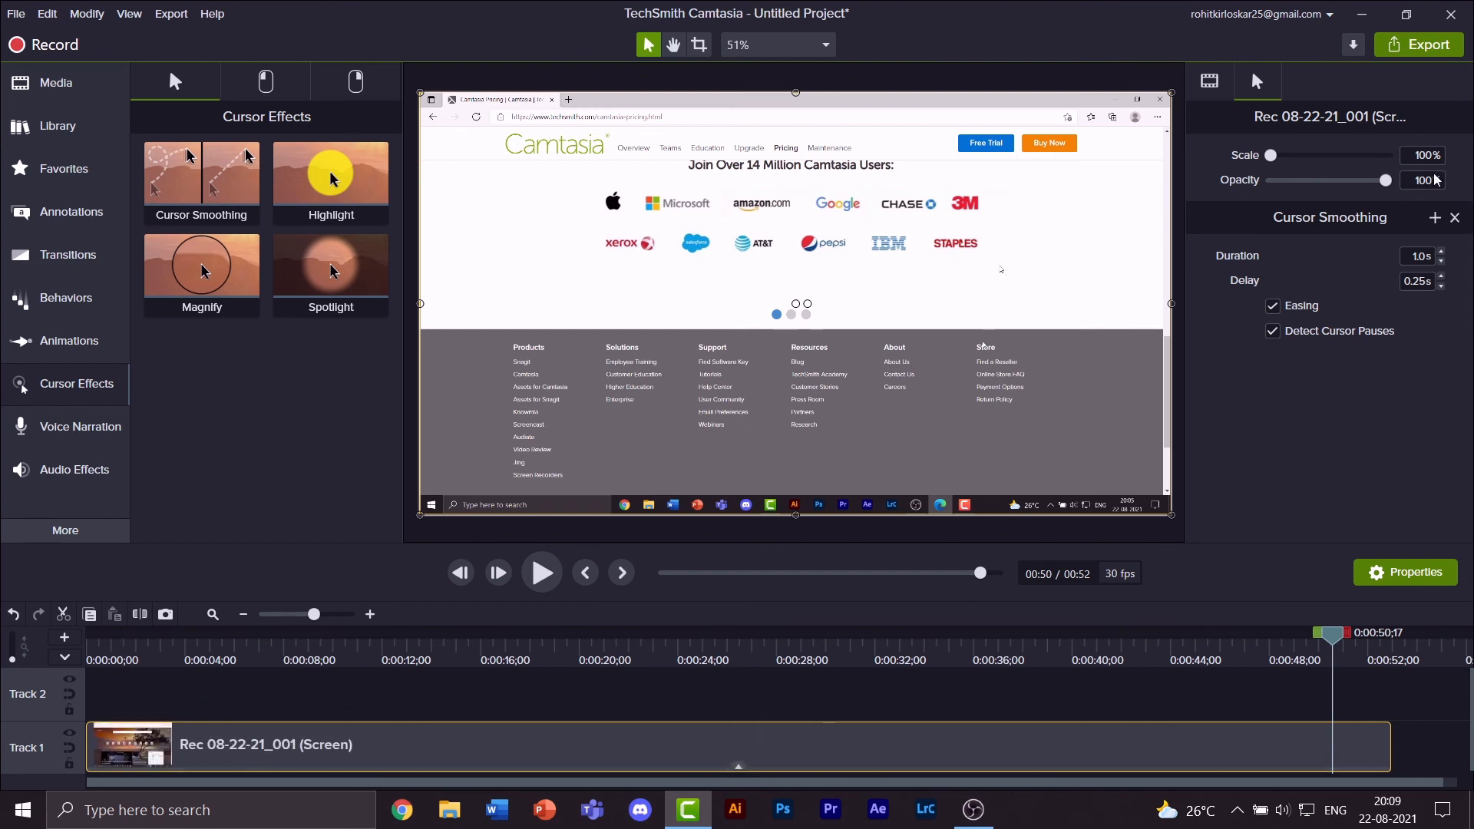
Step: Remove the Cursor Smoothing effect, then preview the clip from about 0:46 to its end and briefly from its start
left_click(1454, 219)
left_click_drag(1331, 634, 1220, 659)
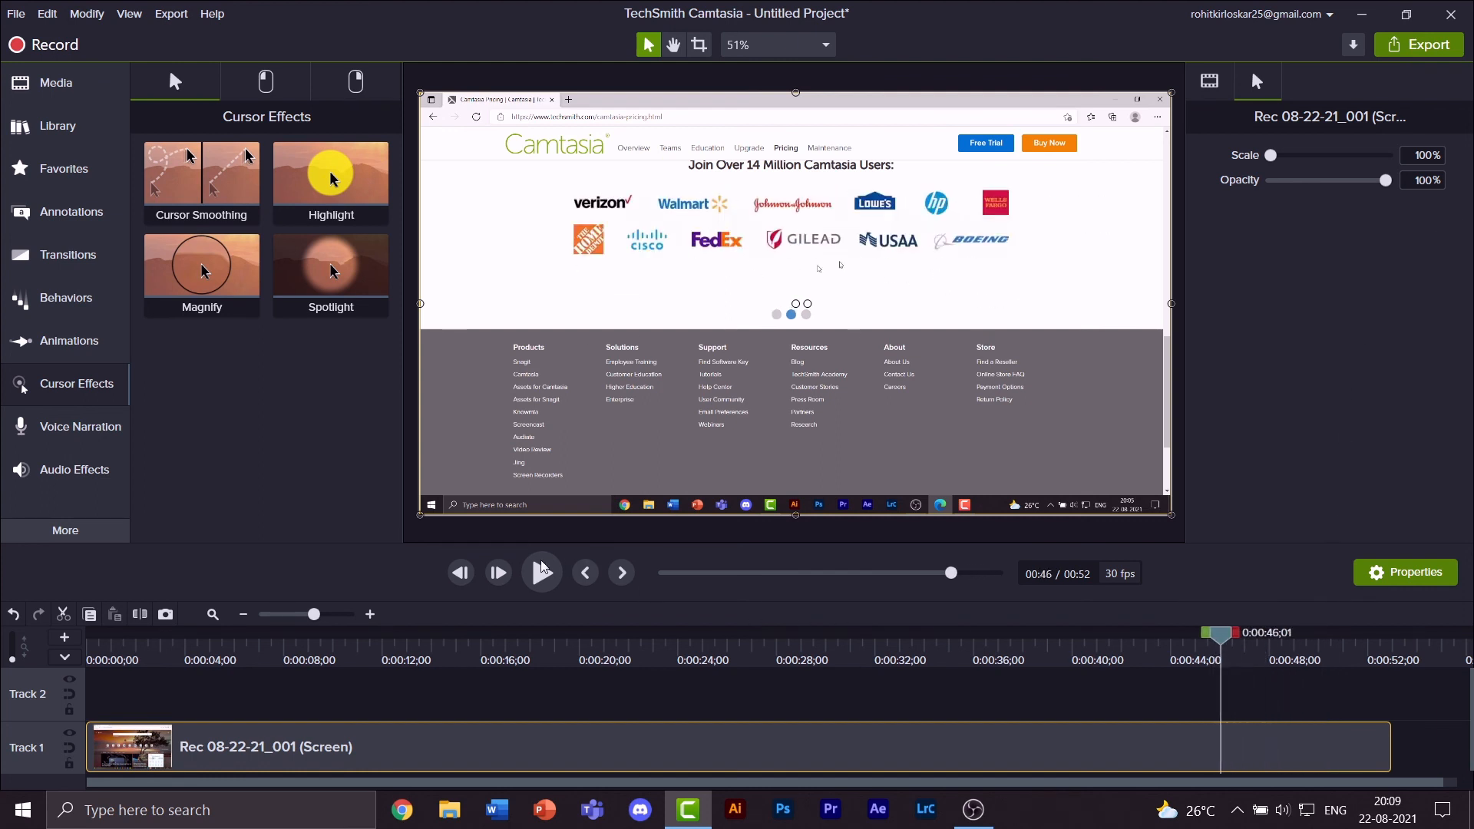
left_click(542, 572)
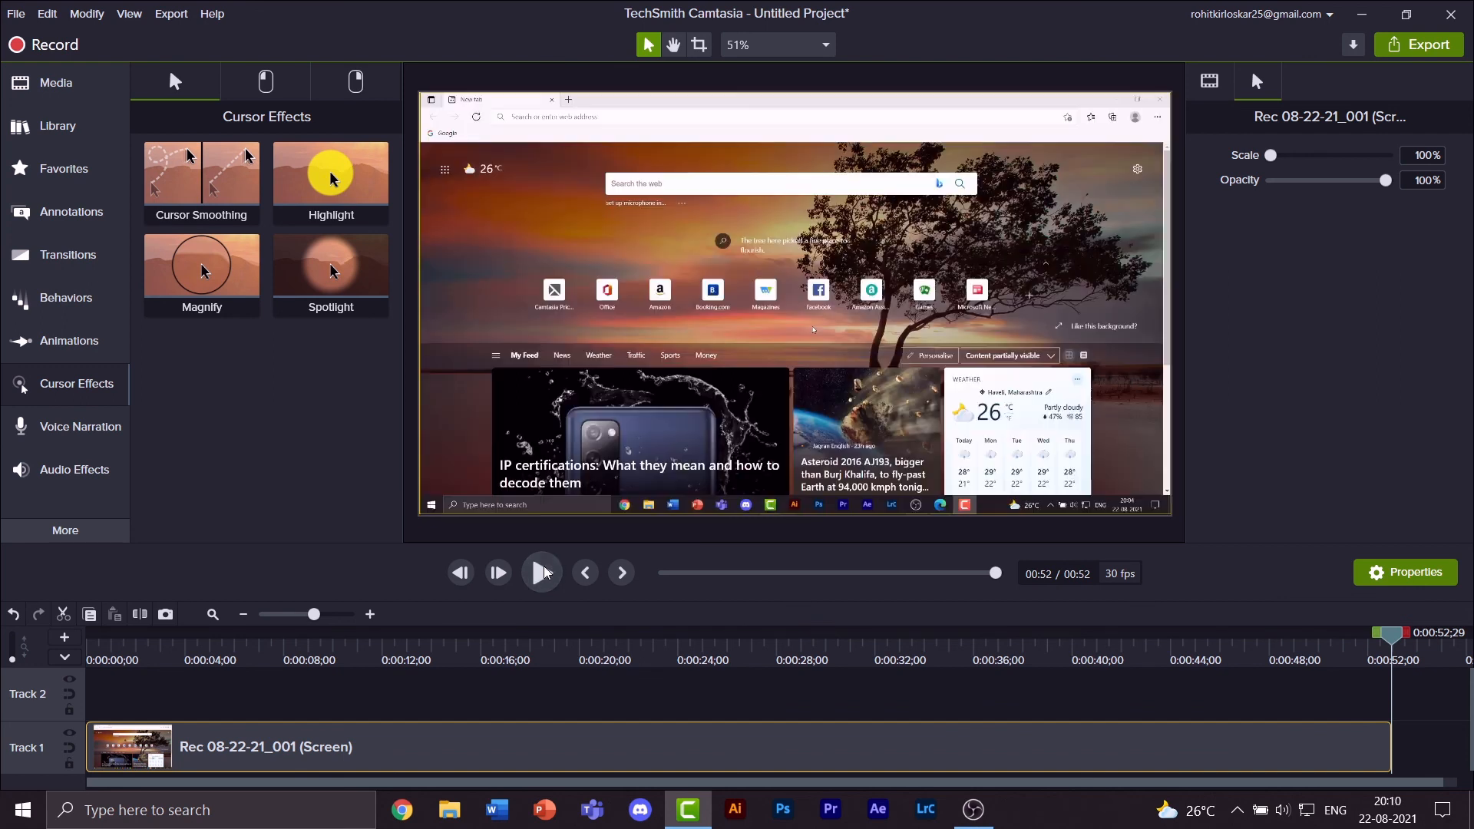
left_click(543, 572)
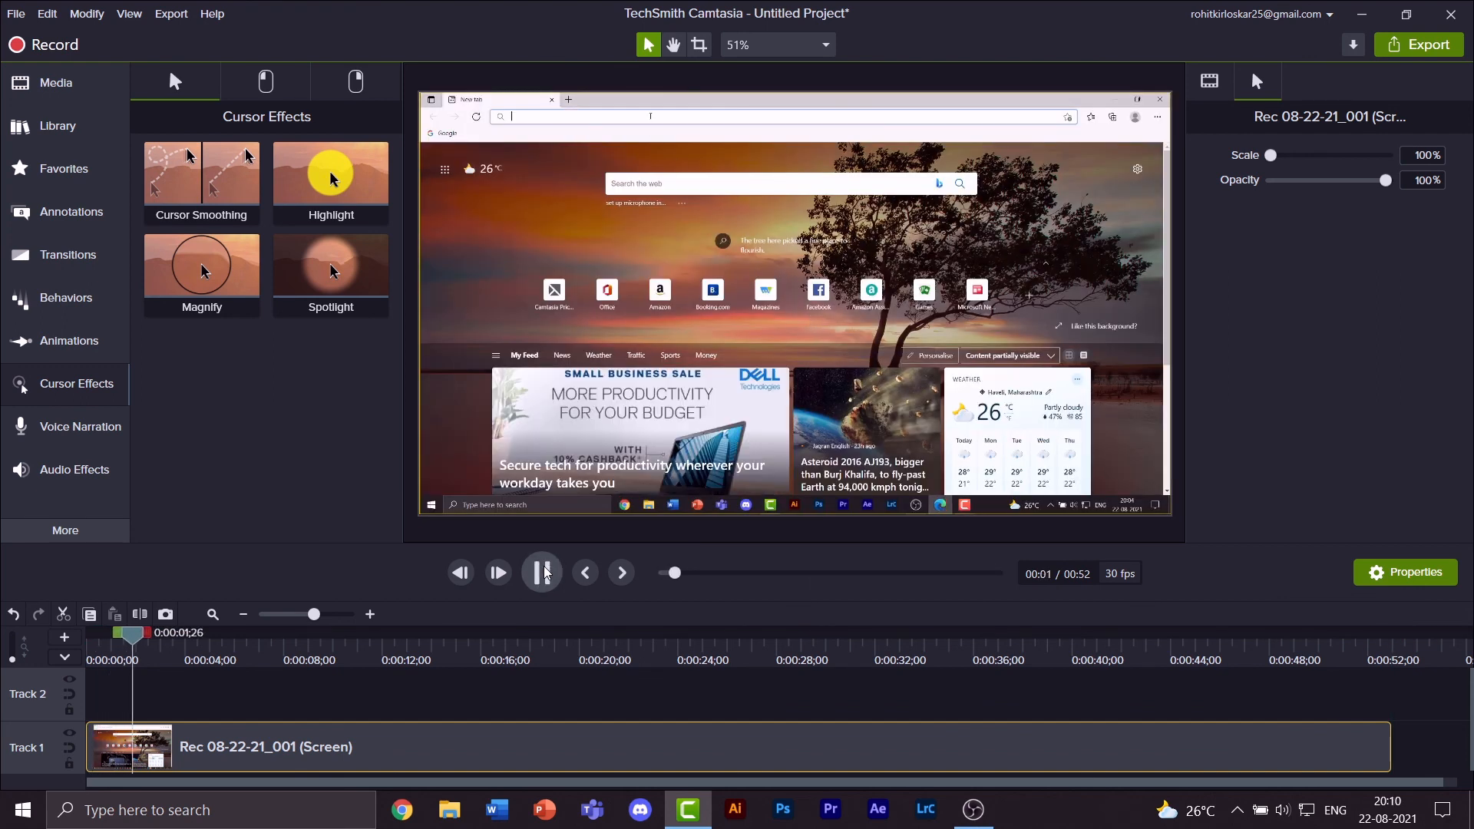
left_click(543, 572)
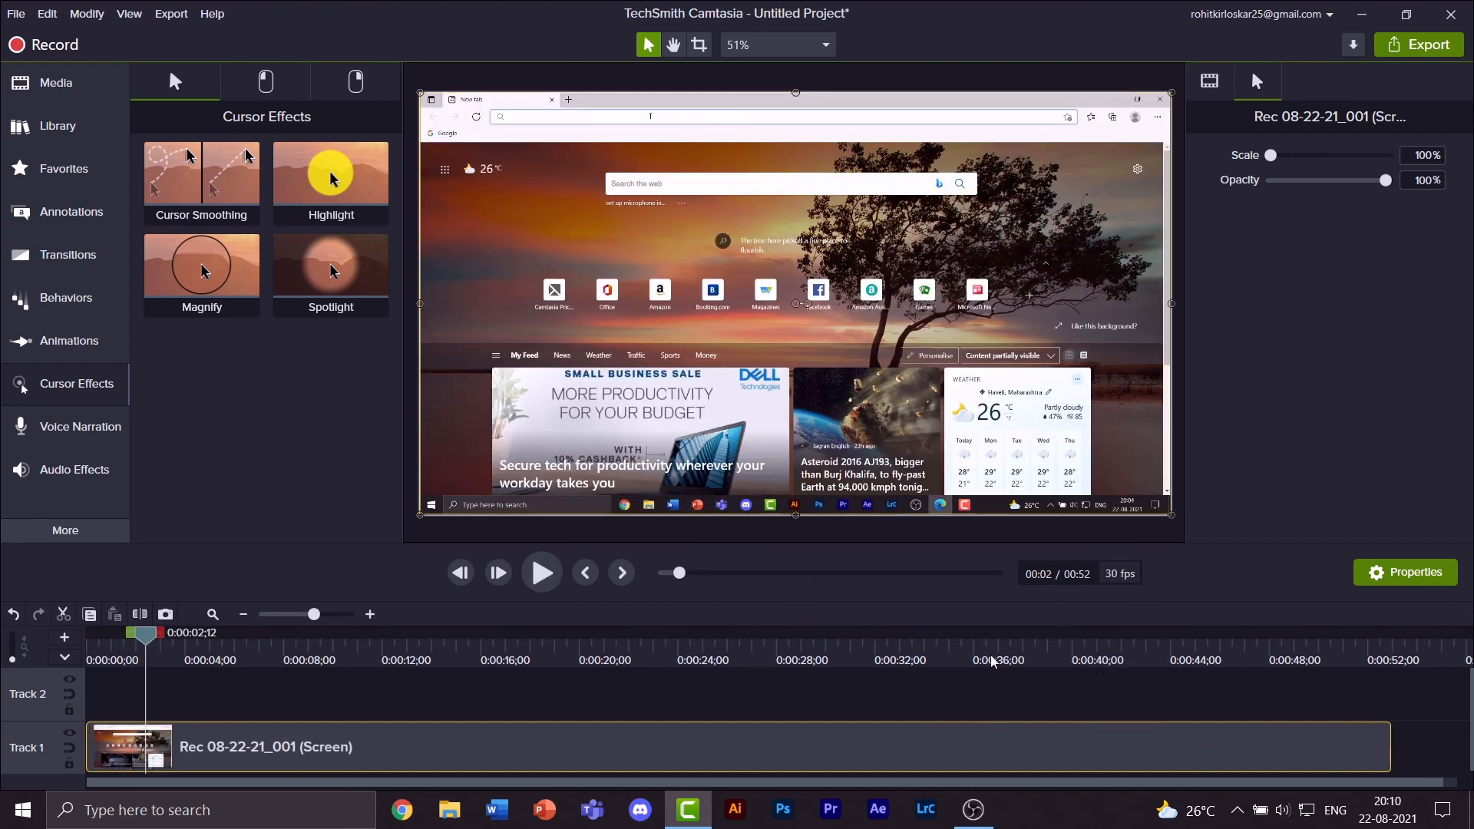